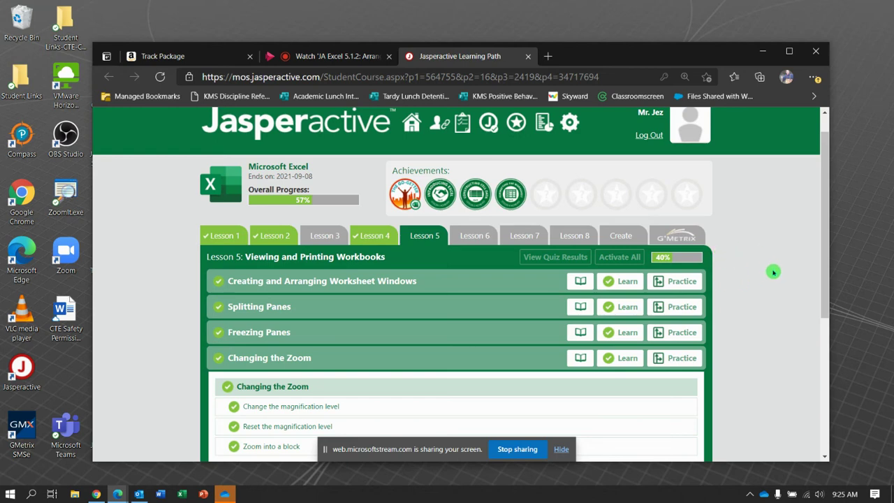
- Scroll the Lesson 5 list and launch the Changing the Workbook Views Learn exercise
scroll(779, 271, "down", 3)
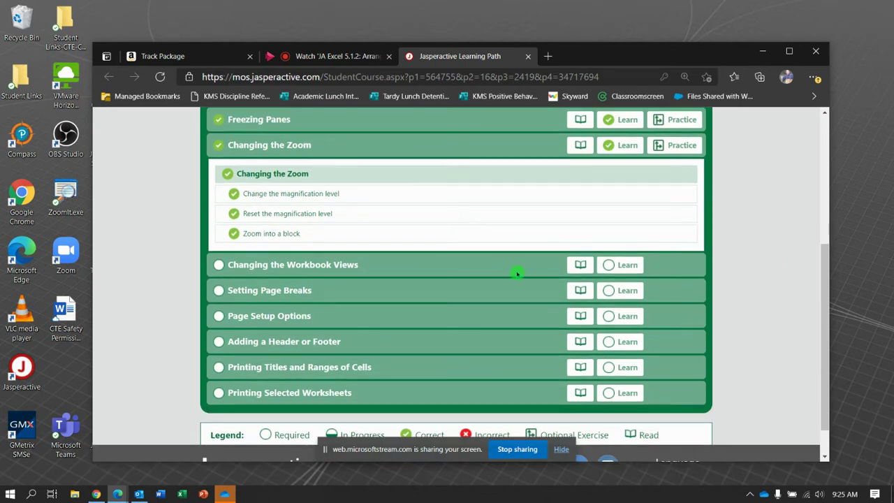
left_click(626, 266)
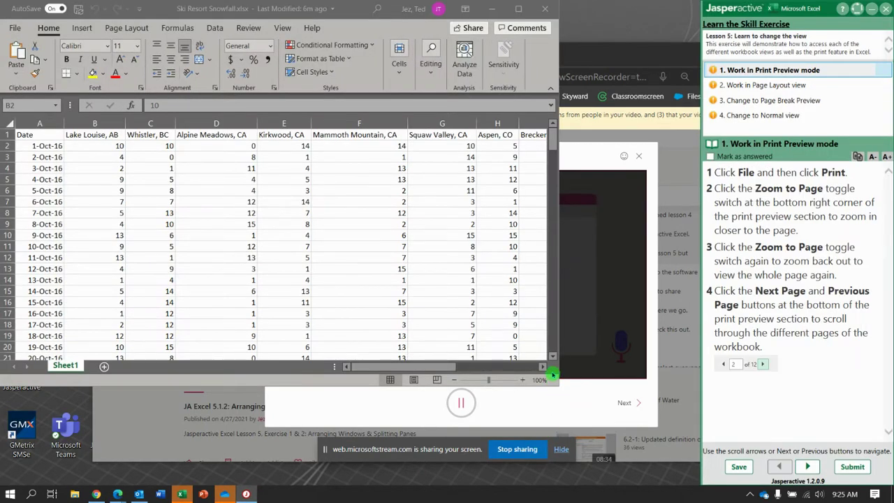
- Enlarge the Excel window and open the snowfall workbook's Print preview from File > Print
left_click_drag(560, 389, 675, 475)
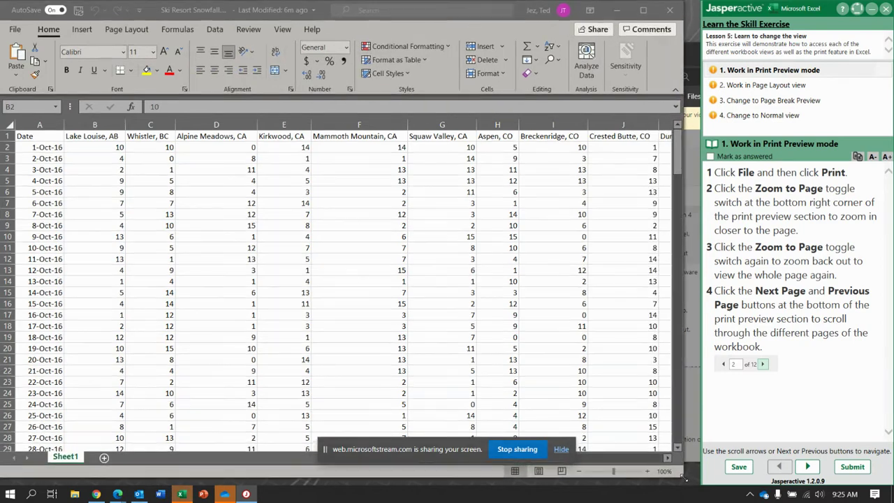
left_click(15, 29)
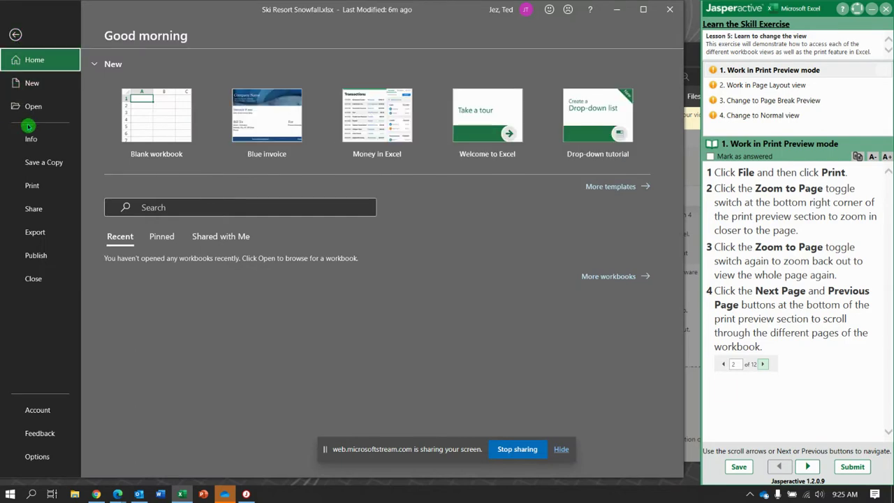
left_click(33, 186)
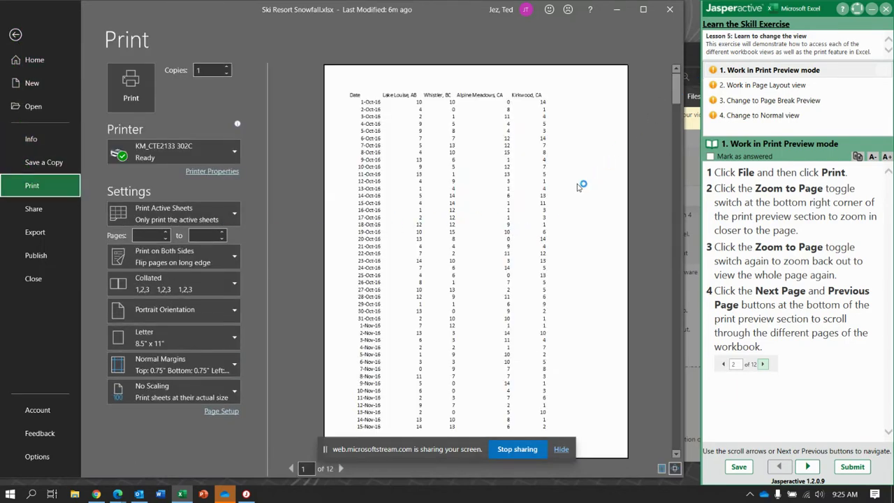
scroll(577, 185, "down", 11)
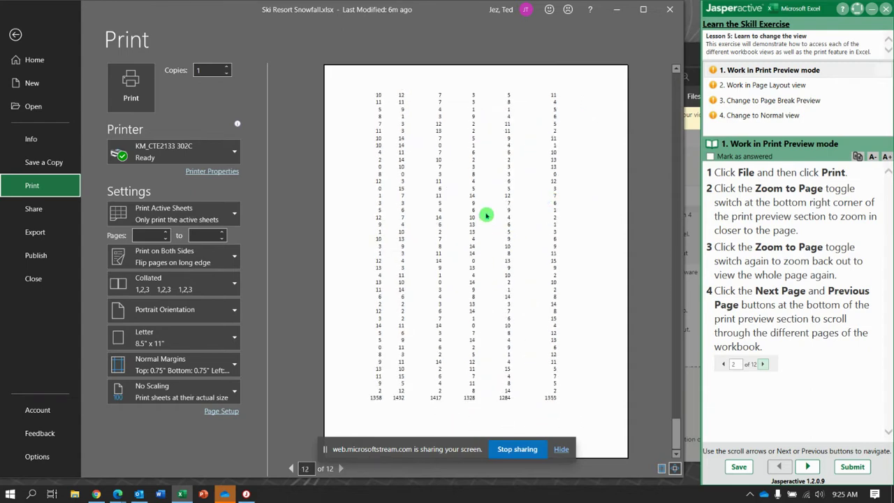
scroll(487, 215, "up", 6)
scroll(487, 212, "up", 4)
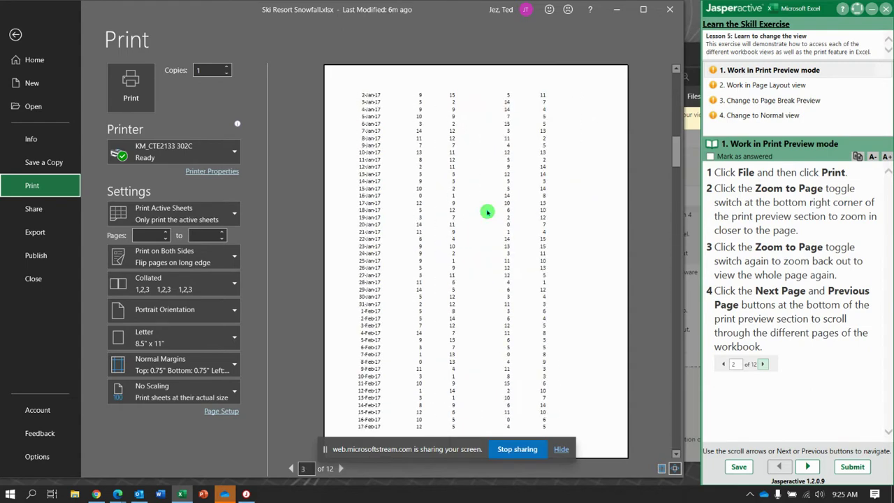
scroll(487, 211, "down", 3)
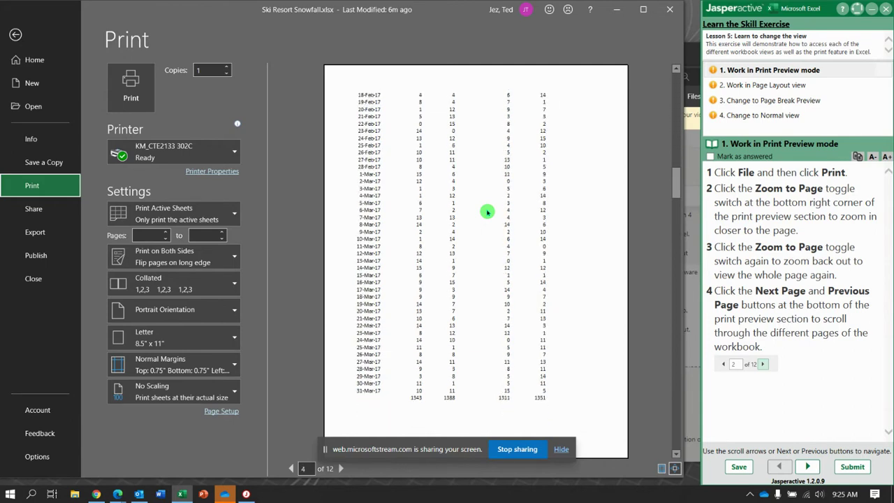
scroll(487, 212, "down", 2)
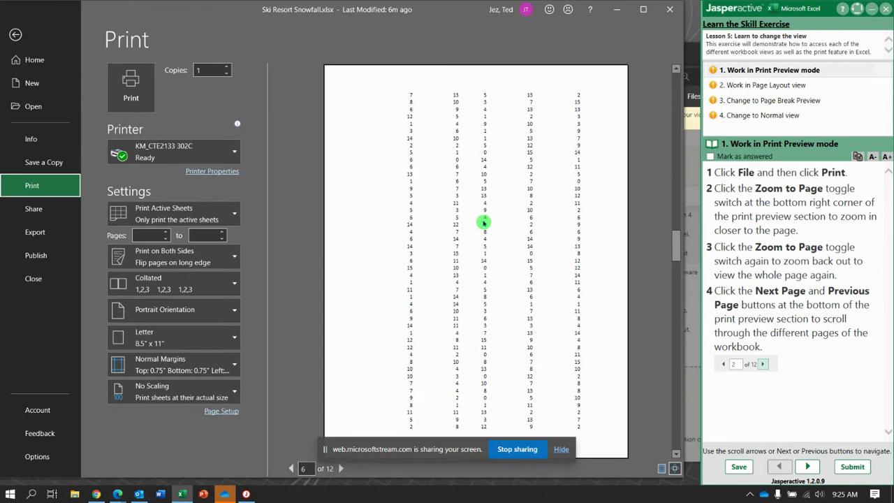
- Zoom the preview to the page, browse forward to page 9 and back, then advance the exercise
left_click(675, 470)
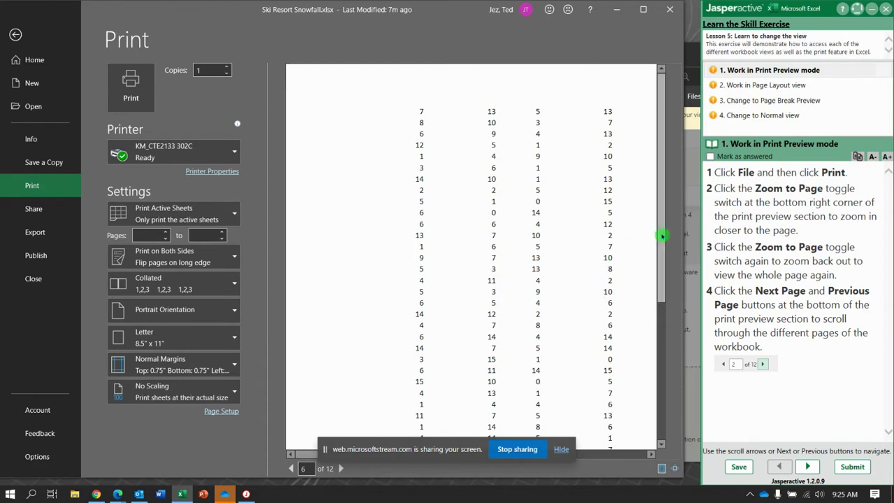
left_click_drag(661, 240, 659, 308)
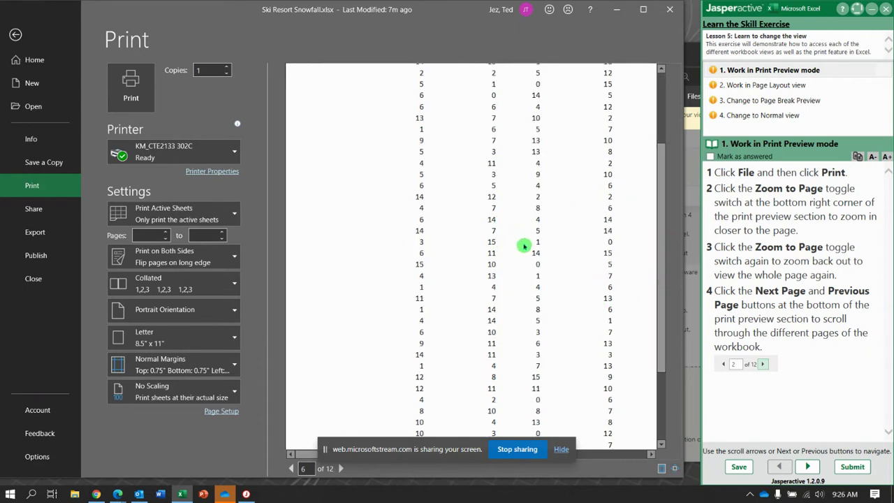
scroll(524, 246, "up", 3)
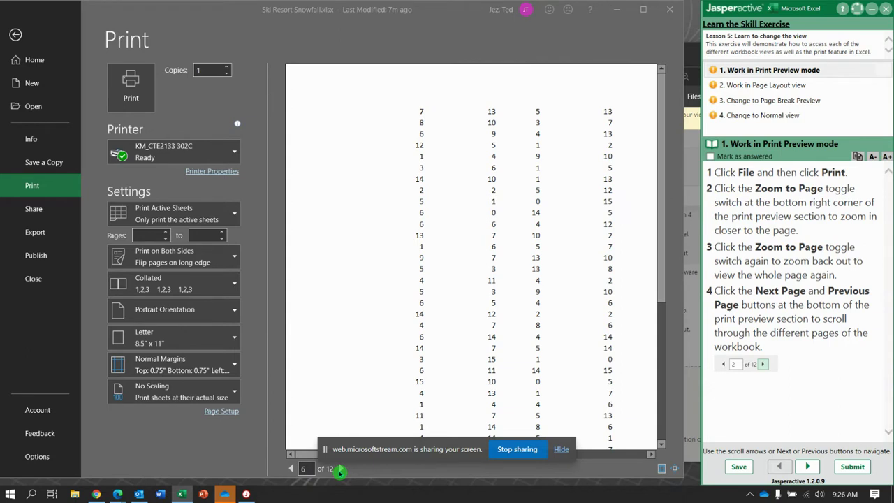
left_click_drag(412, 449, 115, 430)
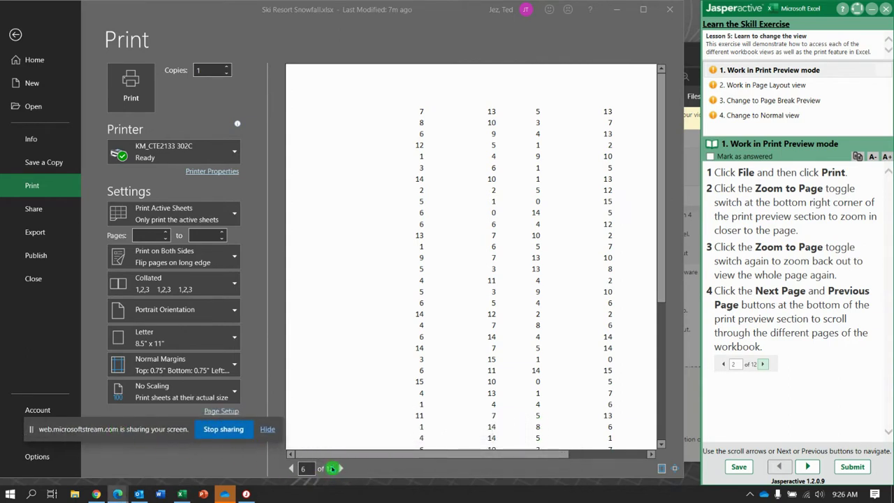
left_click(340, 468)
left_click(341, 468)
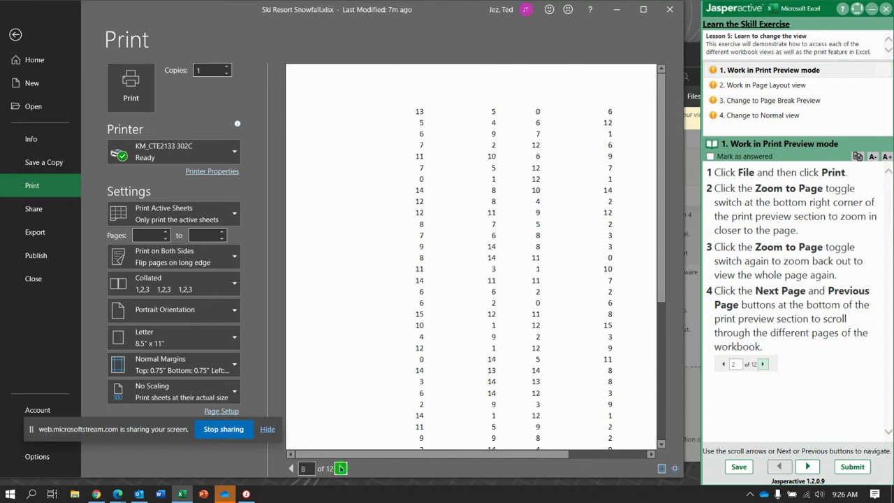
left_click(341, 468)
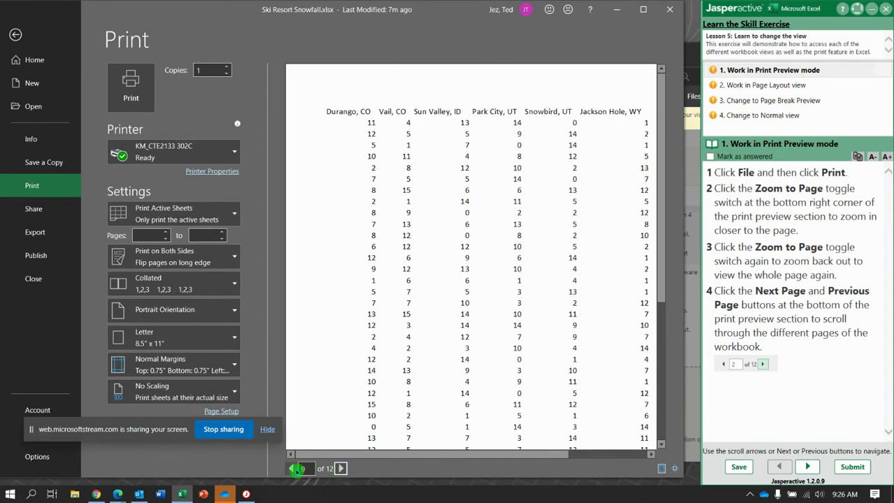
left_click(290, 468)
left_click(291, 468)
left_click(291, 468)
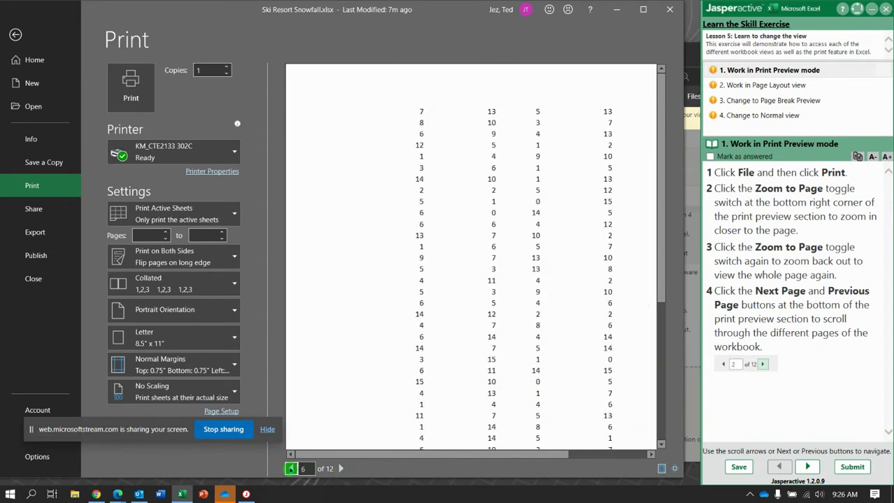
left_click(291, 468)
left_click(291, 469)
left_click(291, 468)
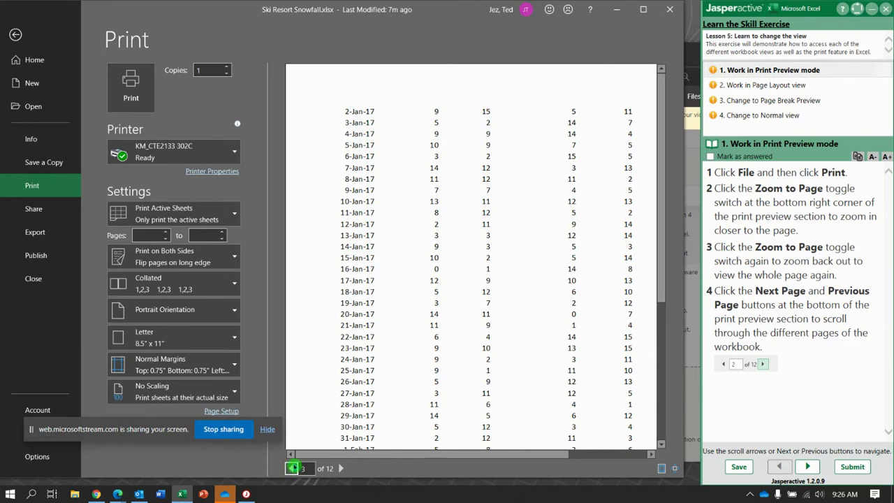
left_click(807, 466)
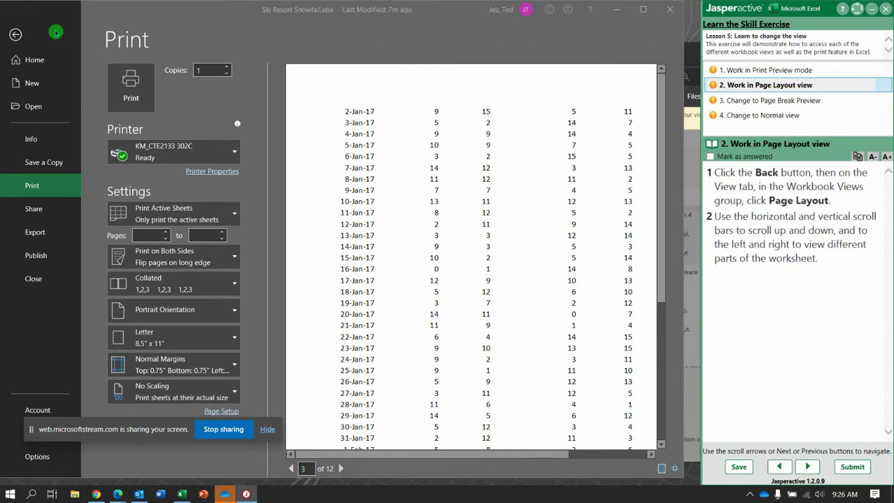
- Leave Print preview, show the sheet in Page Layout view with its header and footer, and advance
left_click(15, 37)
left_click(15, 36)
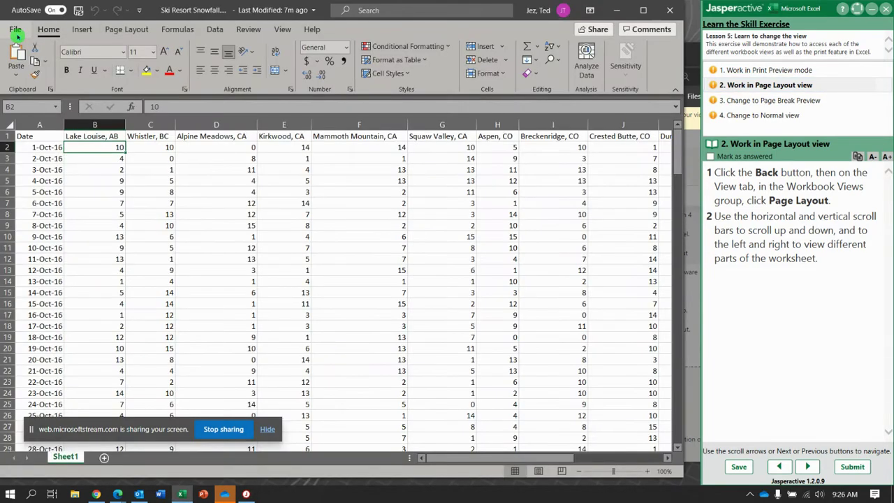
left_click(514, 472)
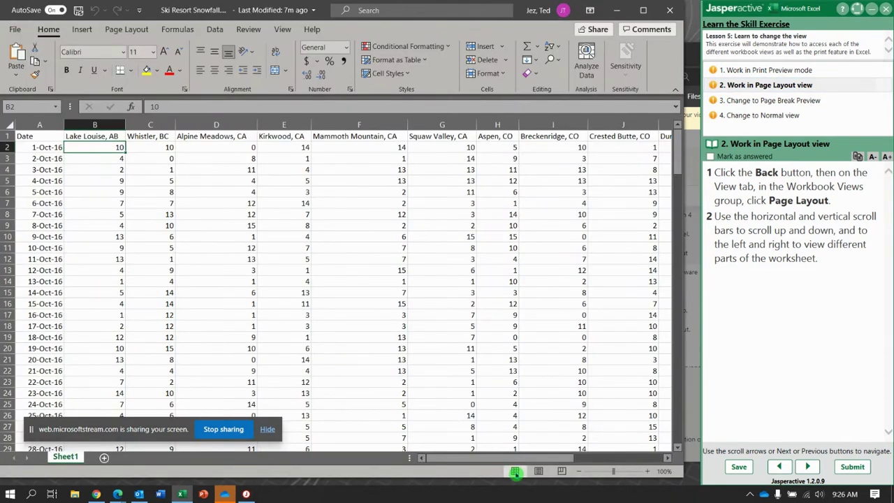
left_click(539, 472)
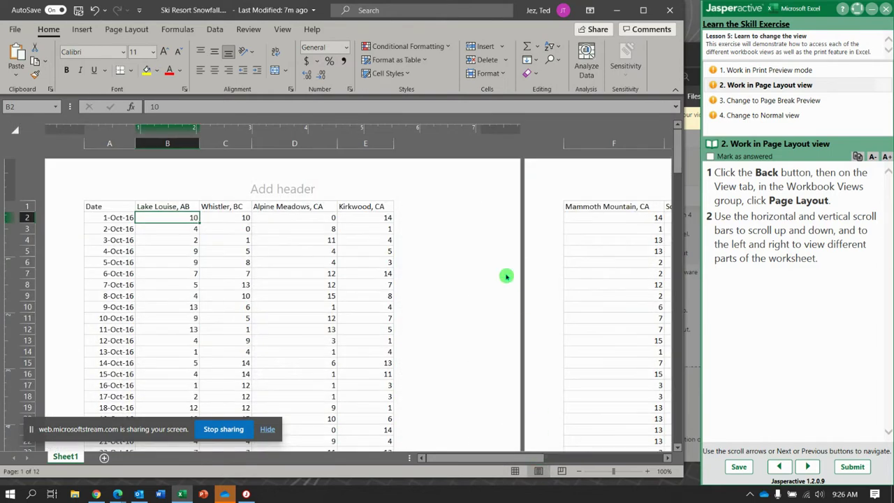
left_click(540, 473)
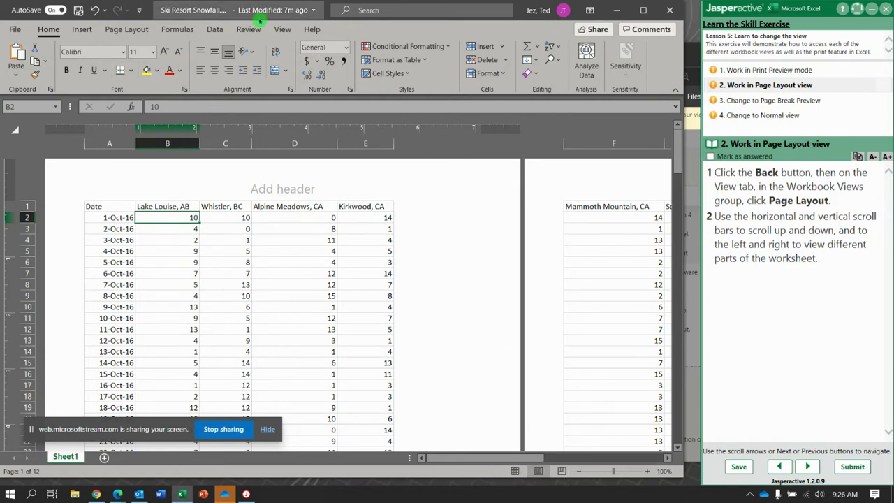
left_click(282, 29)
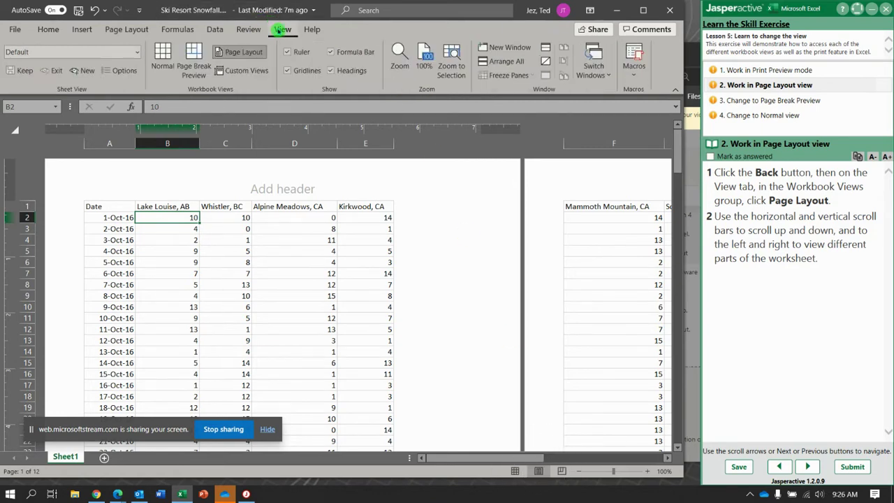
left_click(246, 53)
left_click_drag(675, 162, 676, 279)
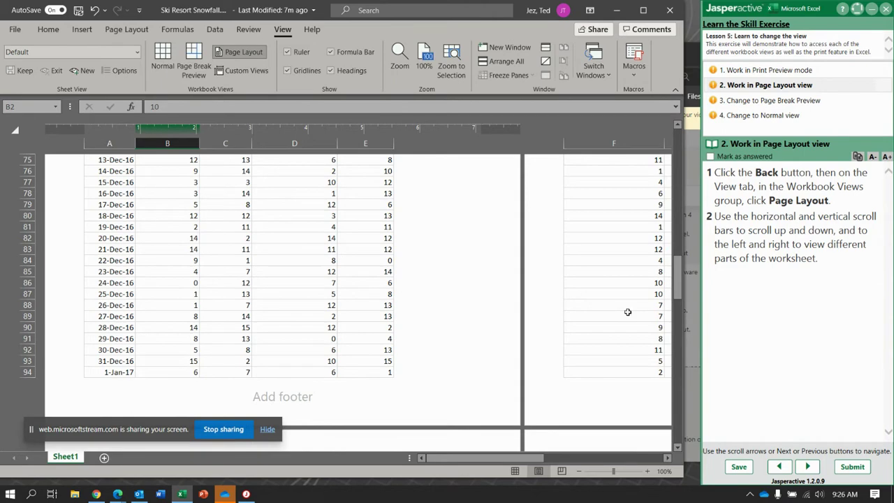
left_click_drag(466, 459, 522, 469)
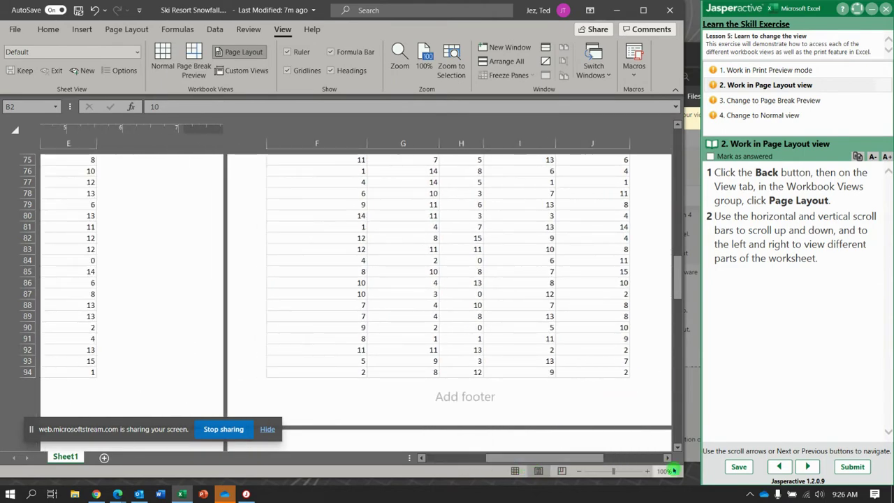
left_click(814, 471)
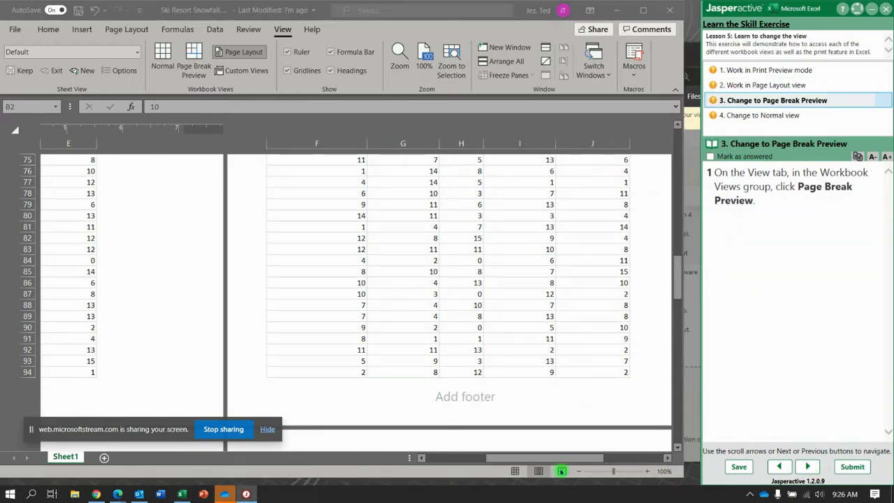
- Switch to Page Break Preview, scroll to the bottom of the 12 numbered pages, and advance
left_click(562, 472)
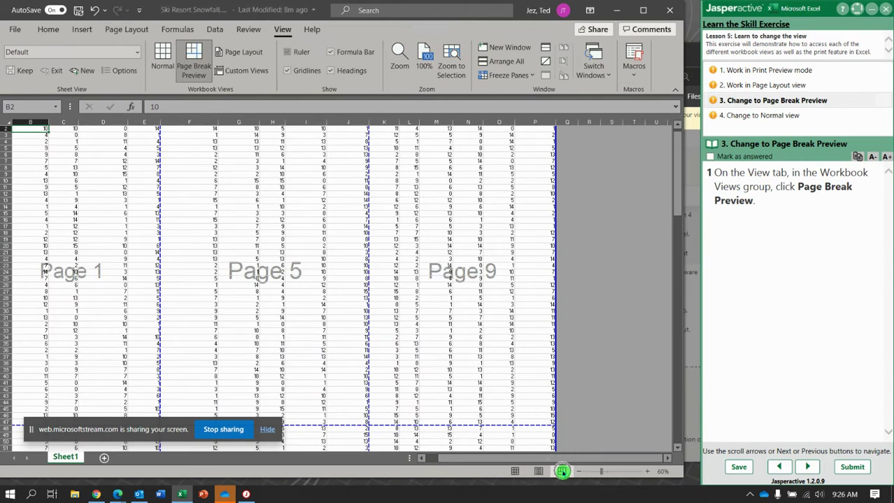
left_click(562, 472)
left_click(561, 472)
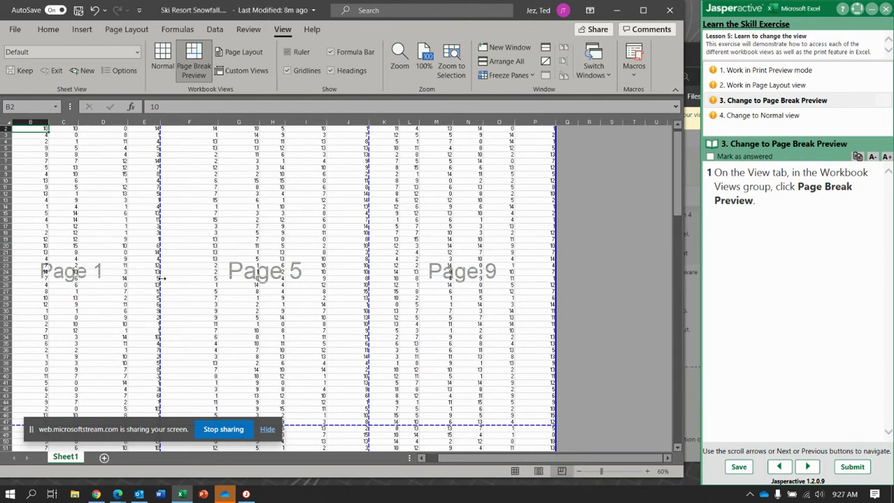
scroll(207, 250, "down", 15)
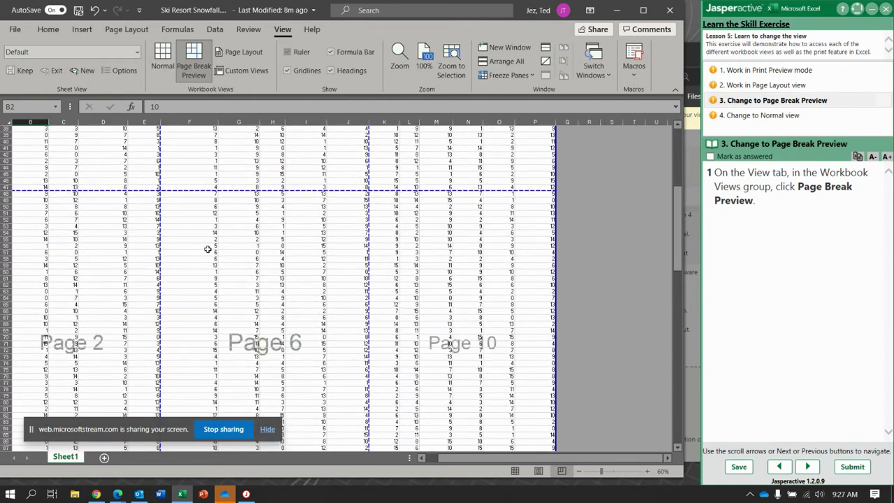
scroll(209, 247, "down", 20)
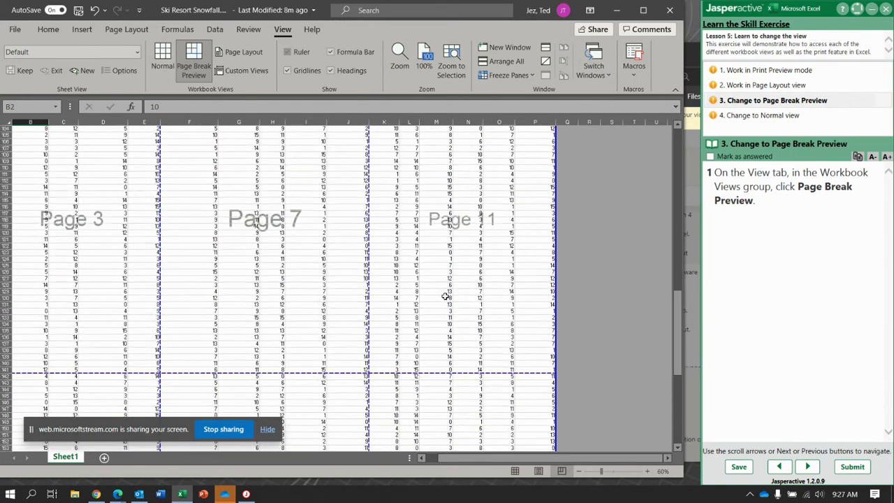
scroll(450, 289, "down", 5)
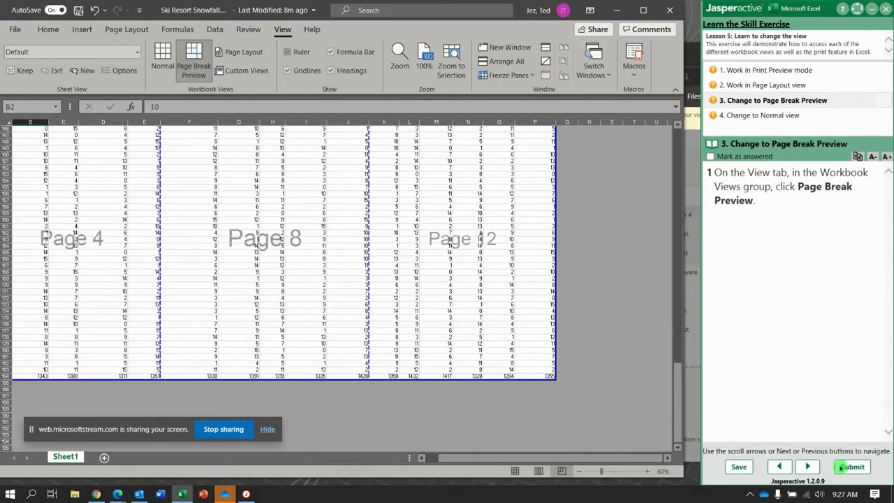
left_click(812, 467)
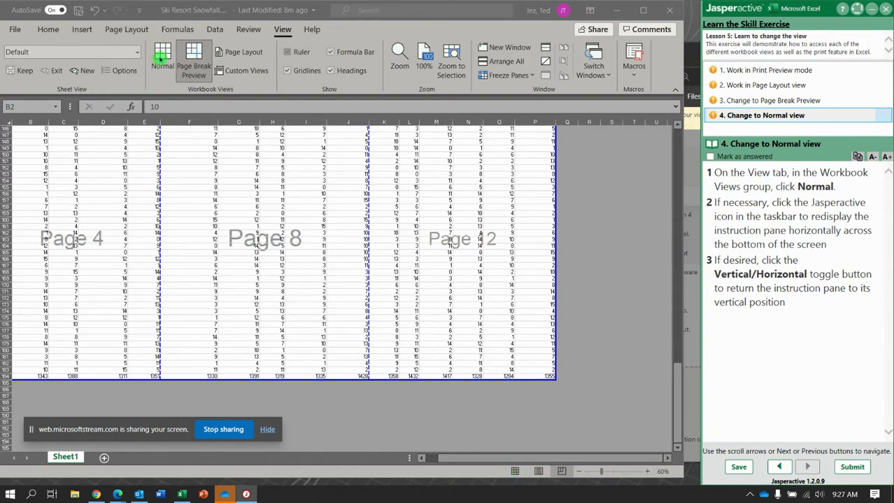
- Return the snowfall sheet to Normal view and scroll back to cell A1
left_click(162, 60)
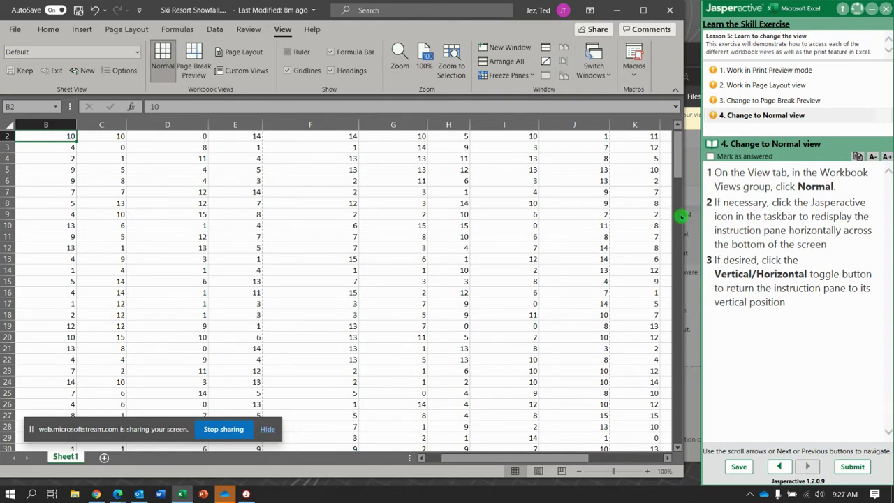
left_click_drag(678, 157, 678, 158)
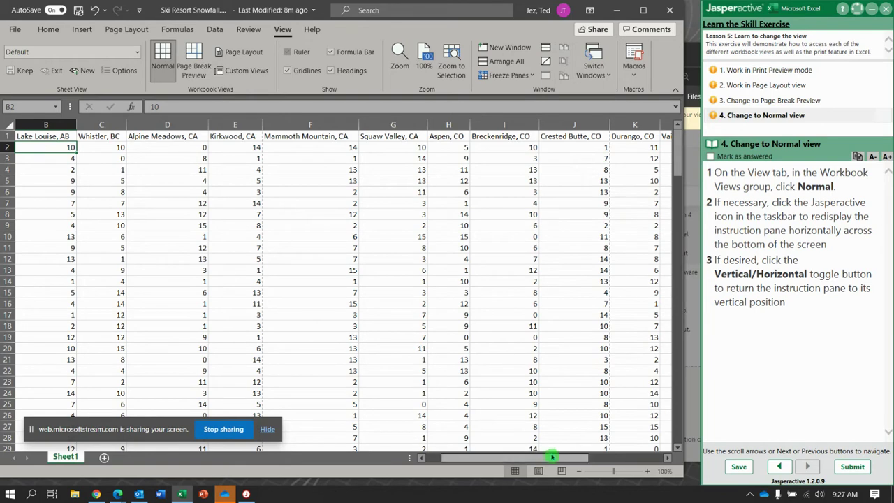
left_click_drag(552, 458, 530, 458)
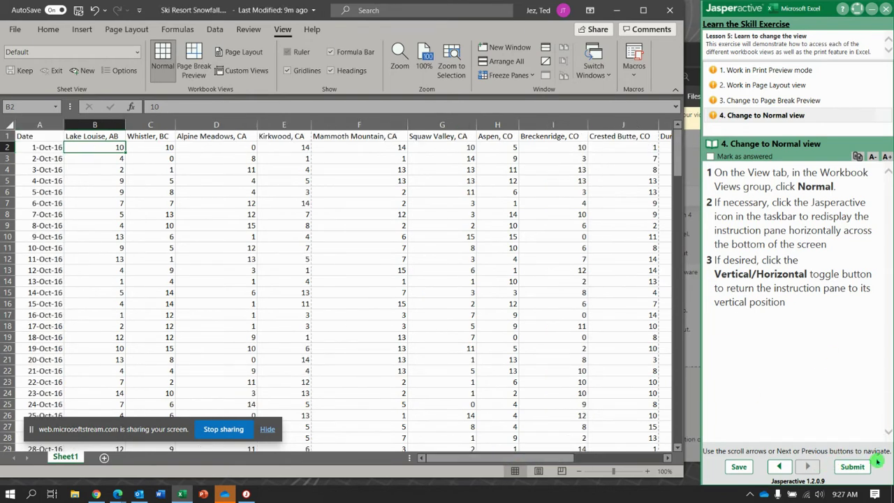
- Submit the exercise results, scoring 100%, and return to Jasperactive
left_click(854, 467)
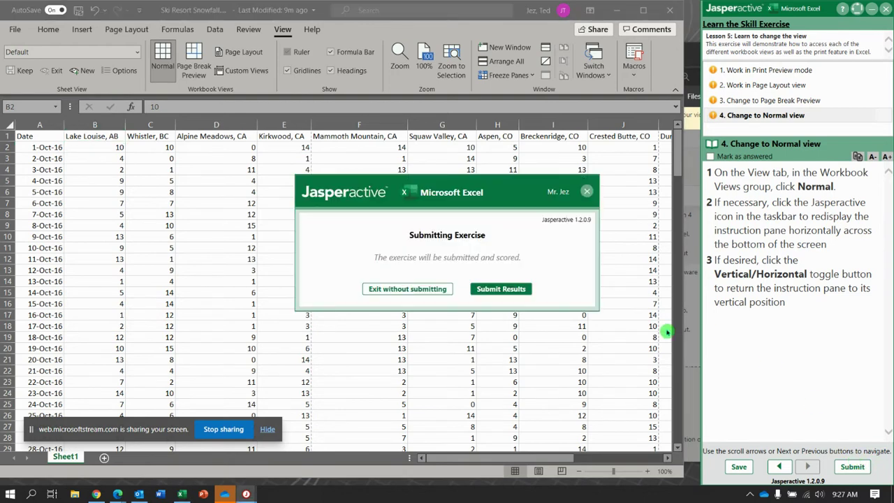
left_click(509, 295)
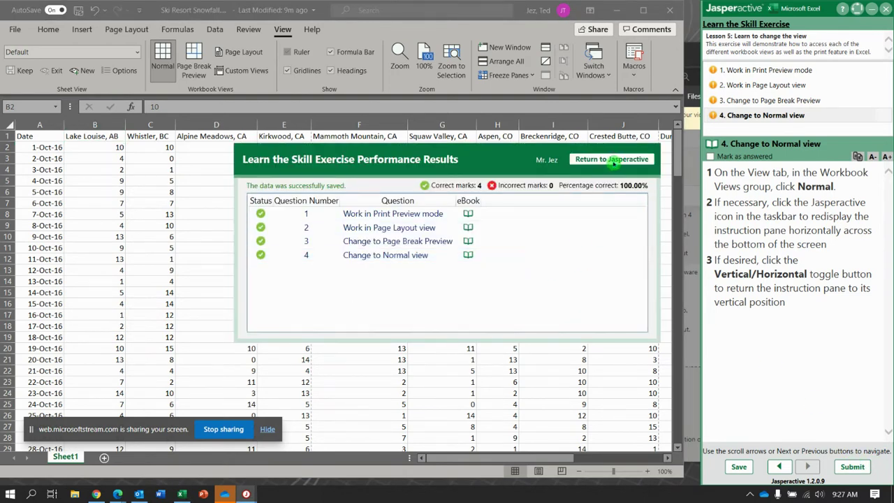
left_click(608, 160)
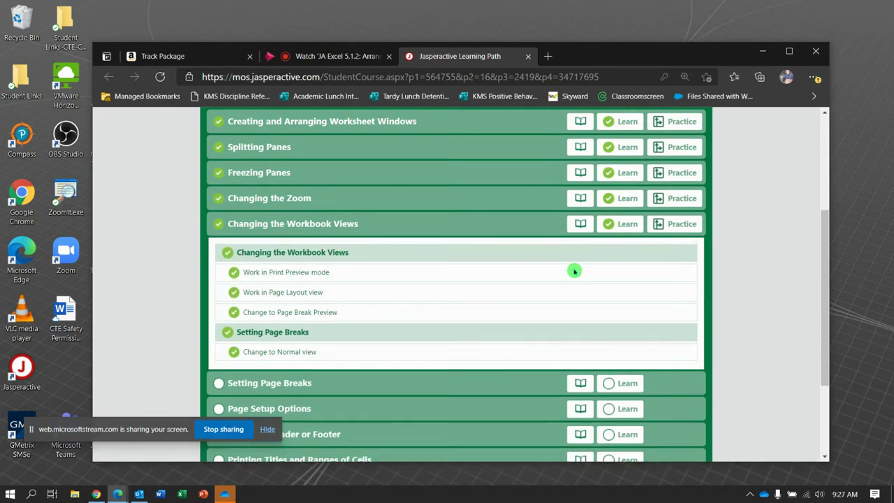
- Launch the Setting Page Breaks Learn exercise from the learning path
left_click(626, 390)
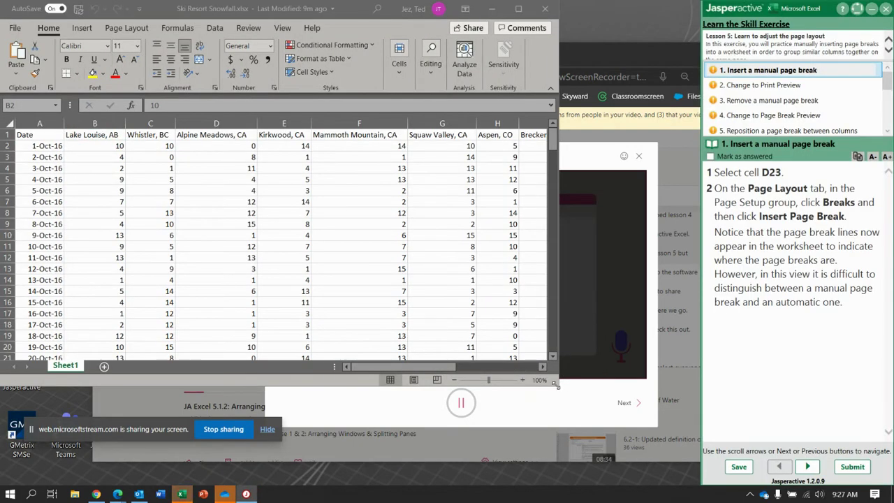
- Enlarge the Excel window showing Ski Resort Snowfall.xlsx to see more of the sheet
left_click_drag(557, 384, 694, 480)
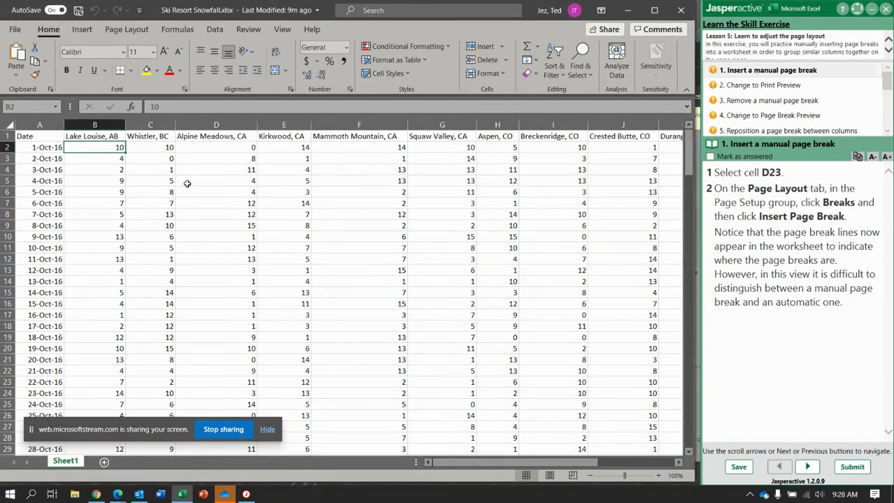
- Select D23 and insert a manual page break there via Page Layout > Breaks
left_click(213, 384)
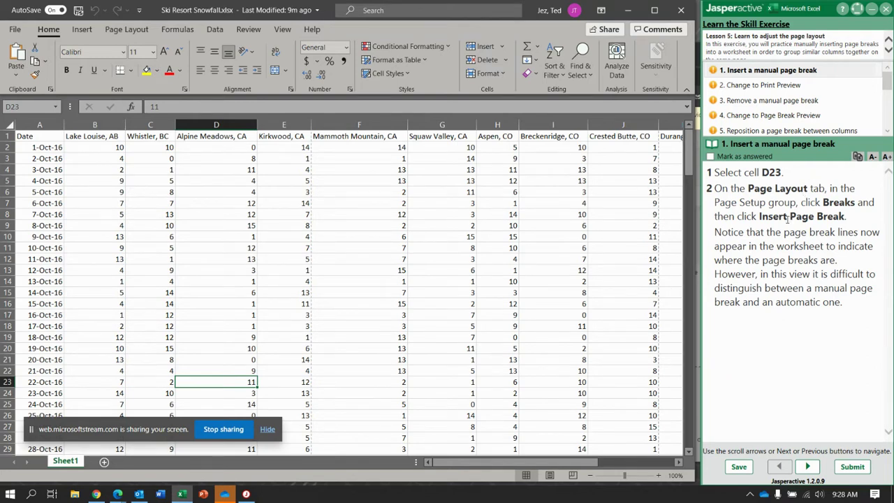
left_click(136, 32)
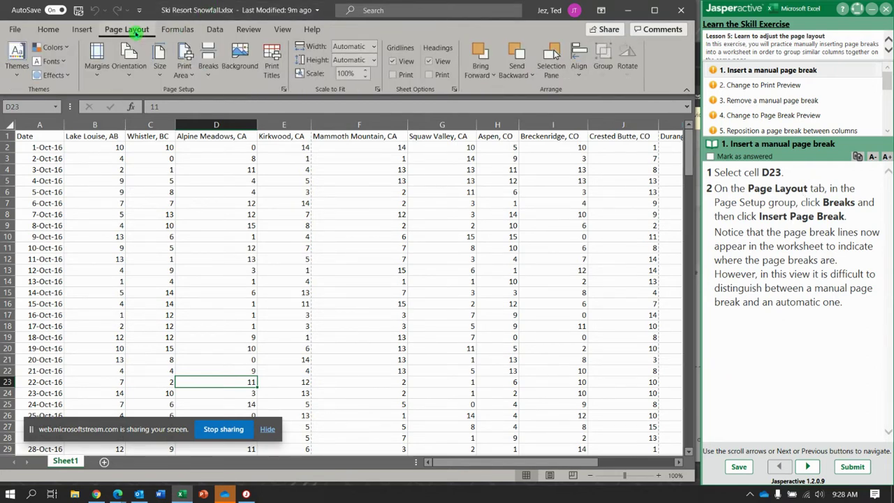
left_click(209, 78)
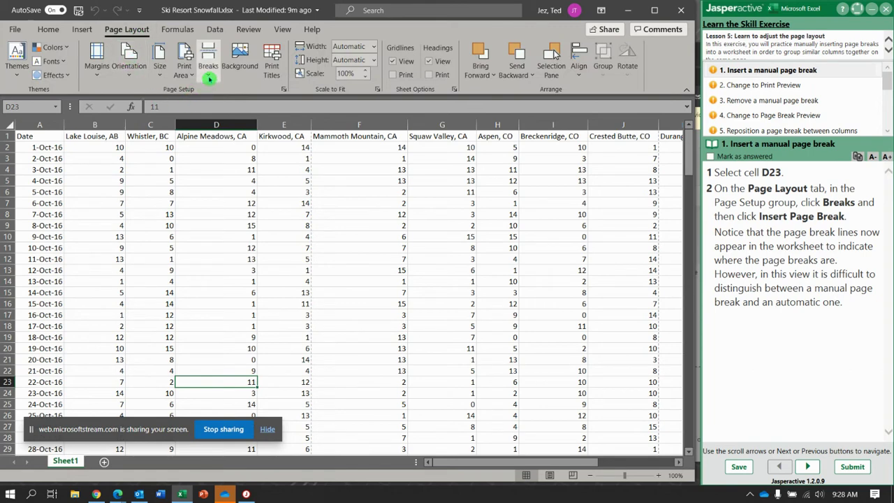
left_click(209, 79)
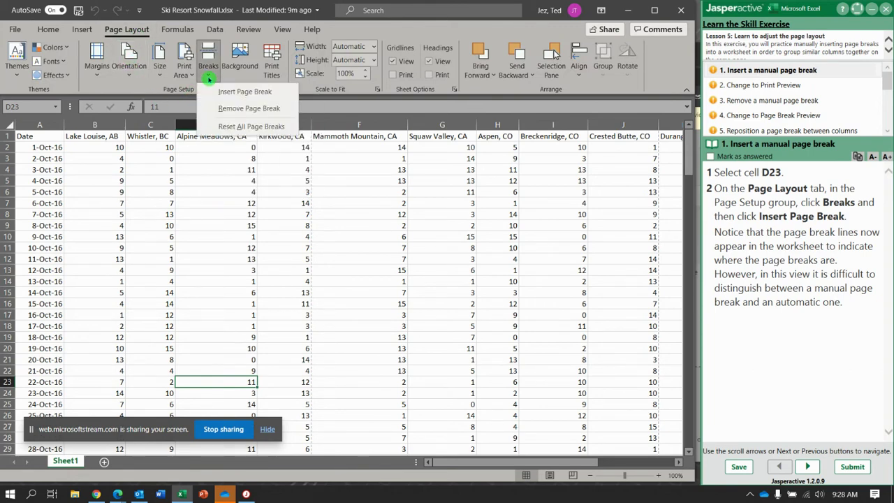
left_click(232, 92)
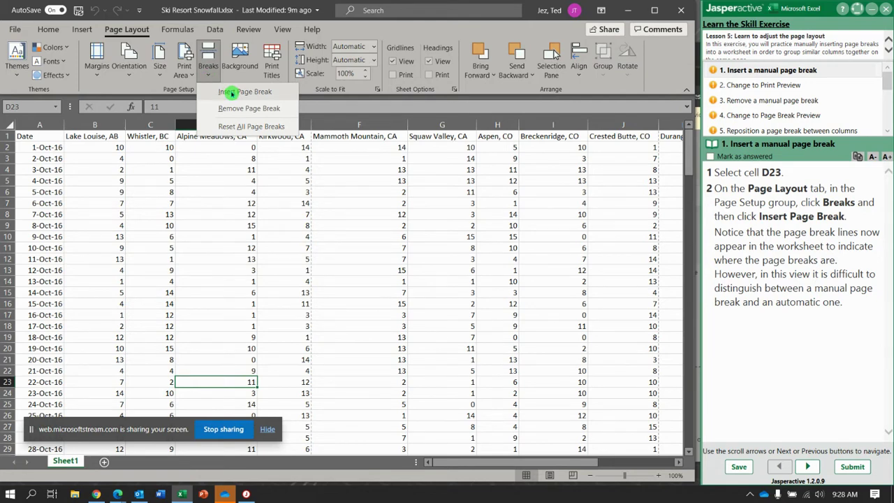
left_click(232, 91)
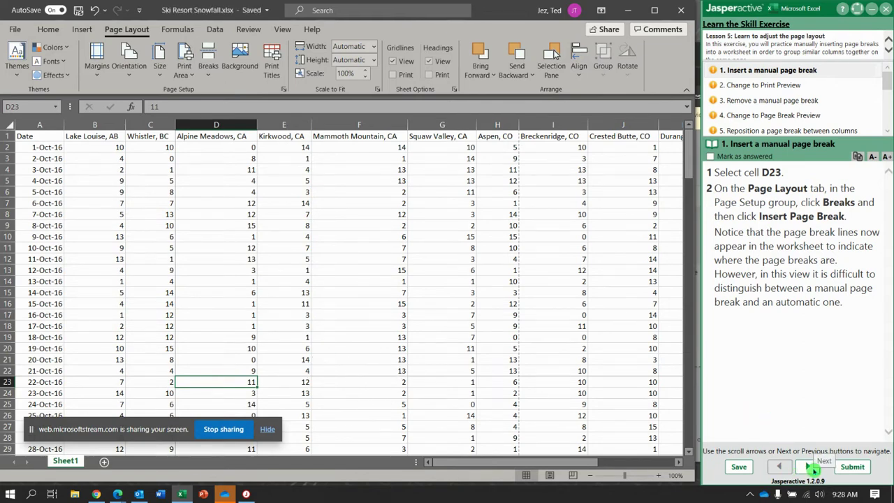
left_click(813, 470)
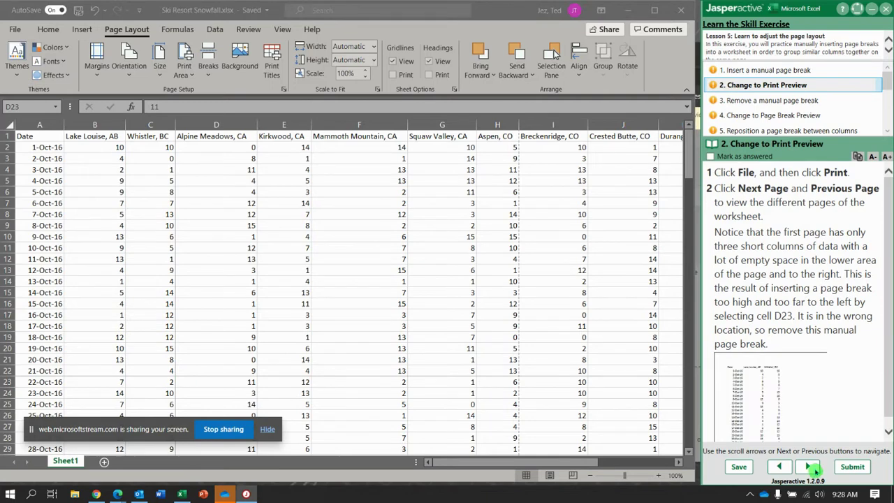
- Open Print preview and page forward through the 20 pages split by the D23 break
left_click(14, 31)
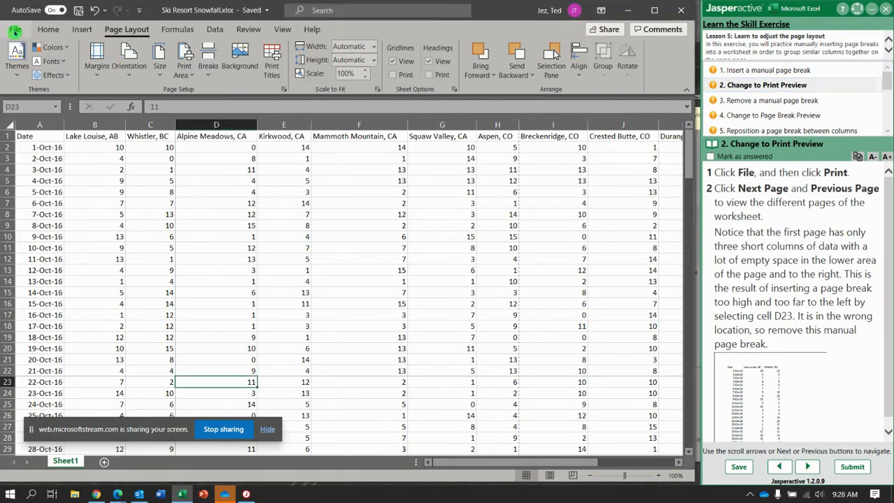
left_click(14, 31)
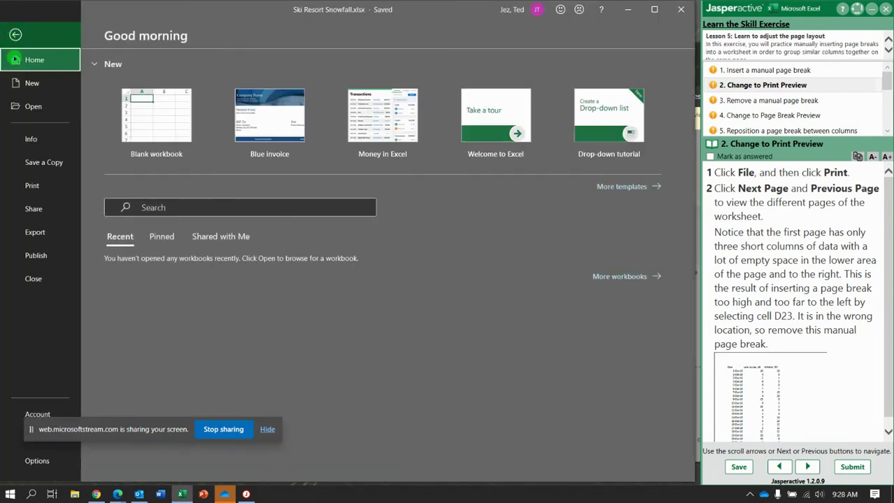
left_click(42, 184)
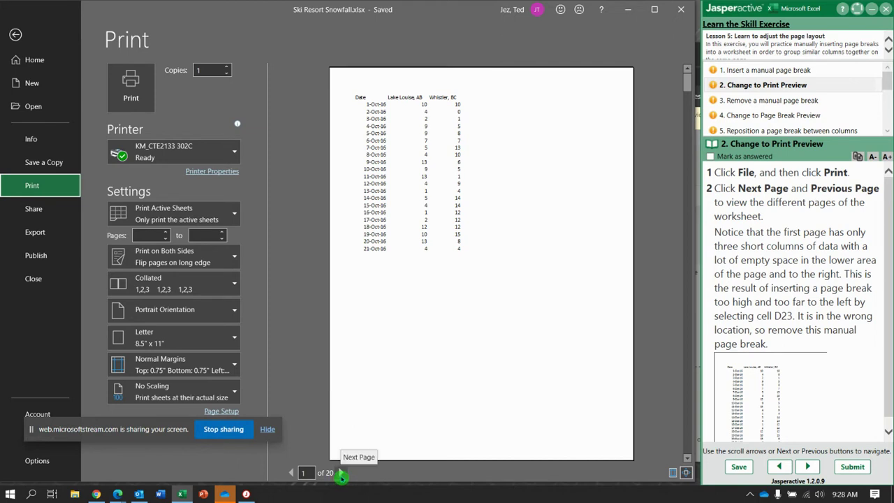
left_click(341, 474)
left_click(342, 474)
left_click(342, 474)
left_click(342, 474)
left_click(341, 474)
left_click(341, 474)
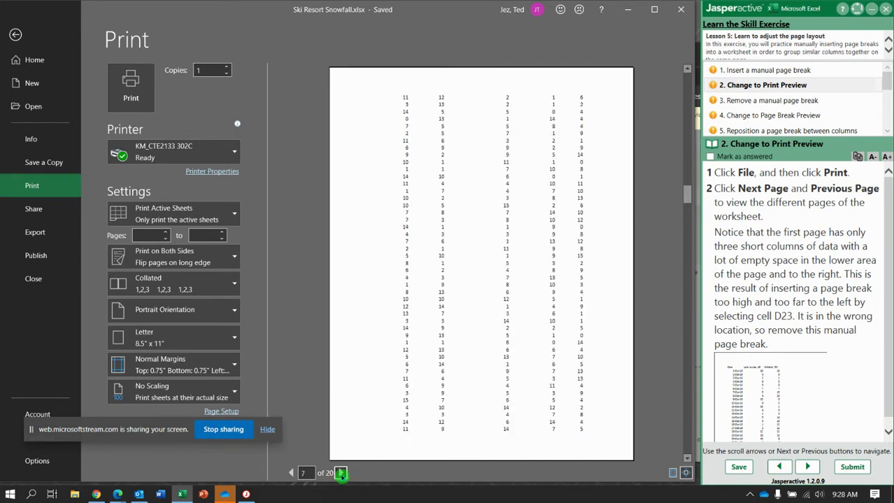
double_click(341, 474)
double_click(342, 473)
left_click(342, 474)
double_click(341, 474)
double_click(341, 474)
left_click(341, 474)
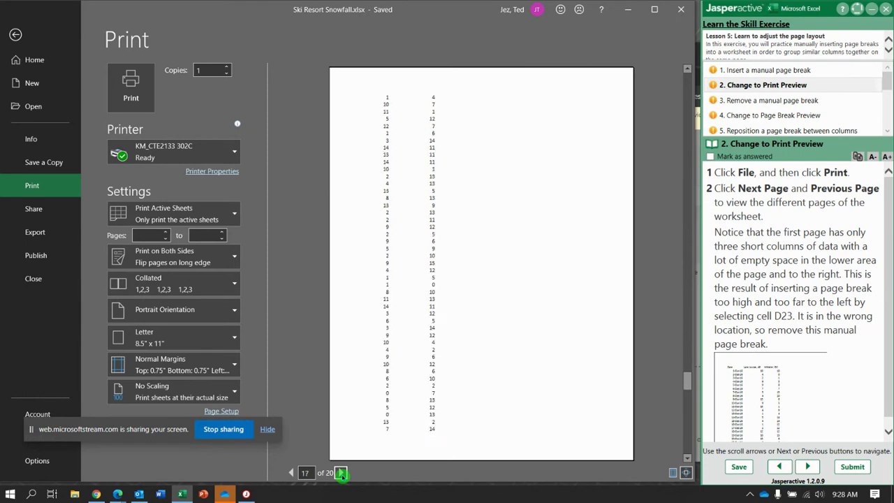
double_click(342, 474)
- Page back to page 12 of the preview and advance to the remove-break task
left_click(290, 474)
left_click(291, 474)
double_click(291, 474)
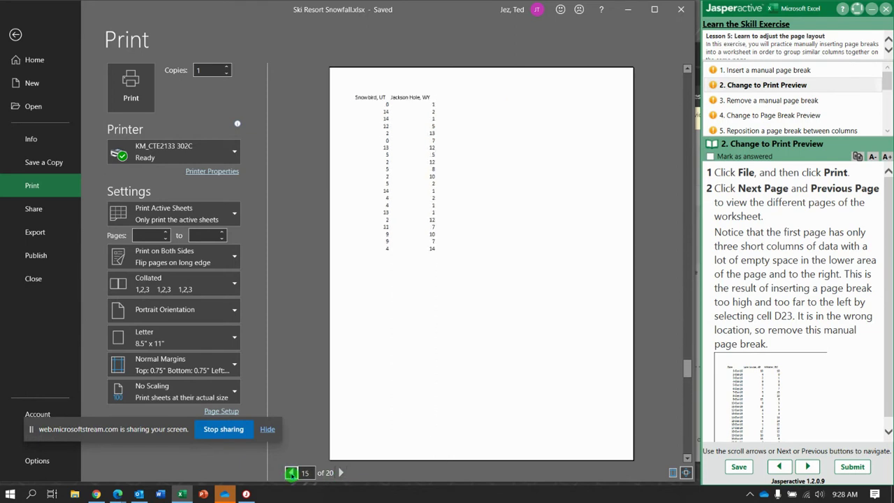
double_click(291, 474)
left_click(291, 474)
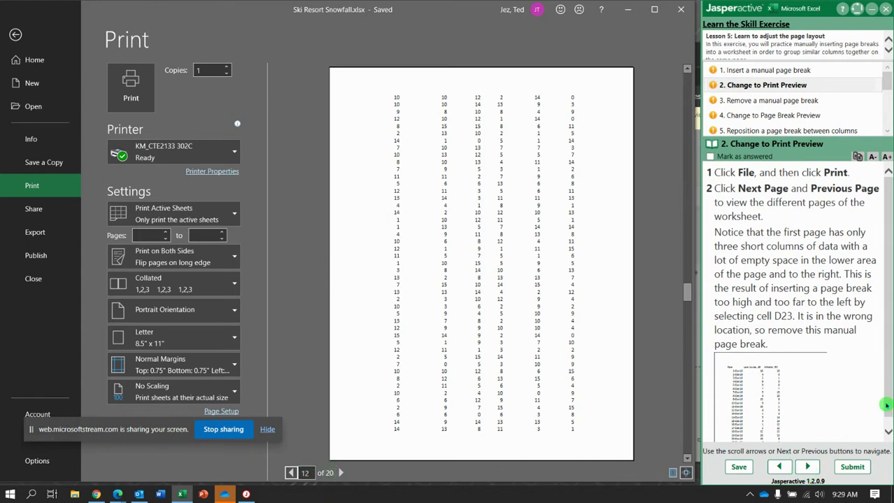
left_click(810, 468)
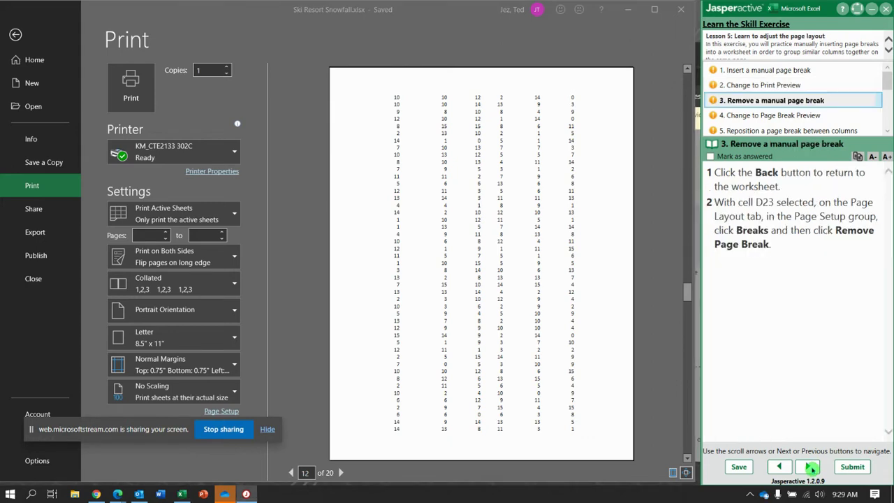
- Return to the worksheet, remove the manual page break at D23, and advance to step 4
left_click(15, 35)
left_click(16, 35)
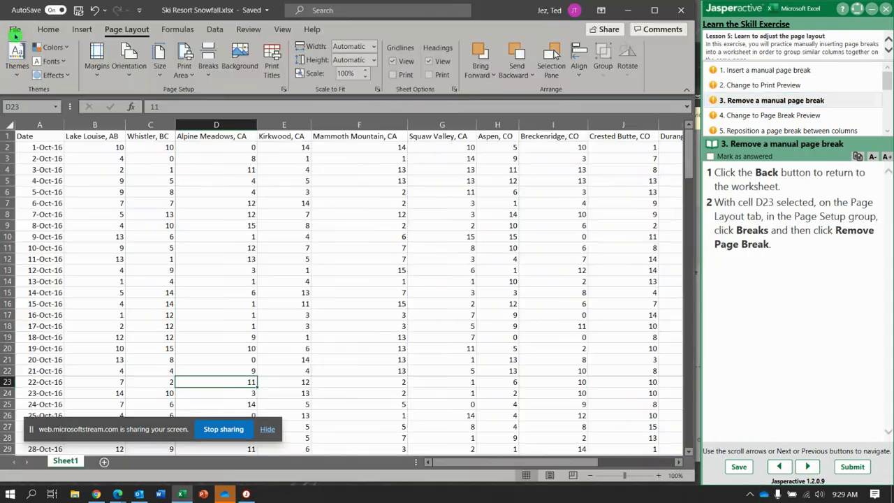
left_click(209, 70)
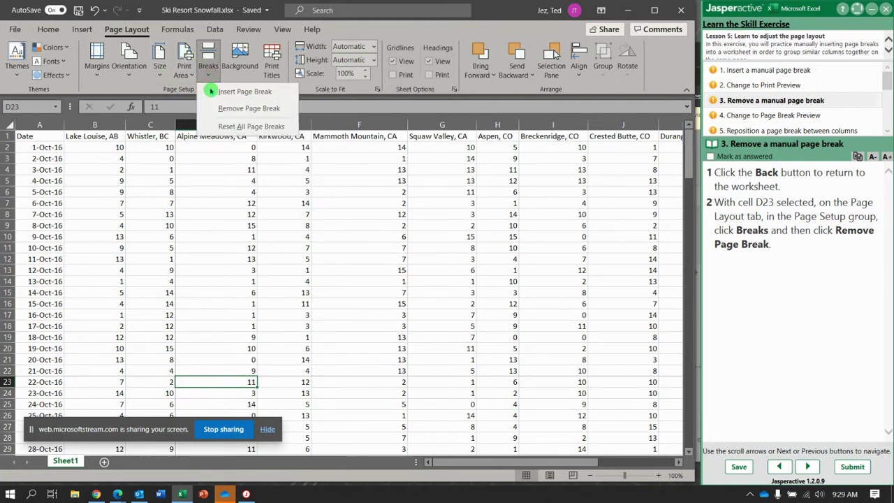
left_click(221, 109)
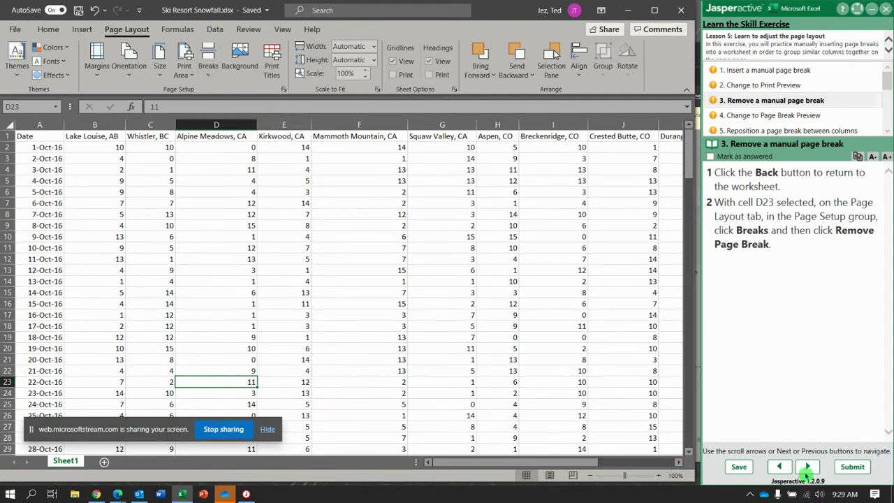
left_click(808, 467)
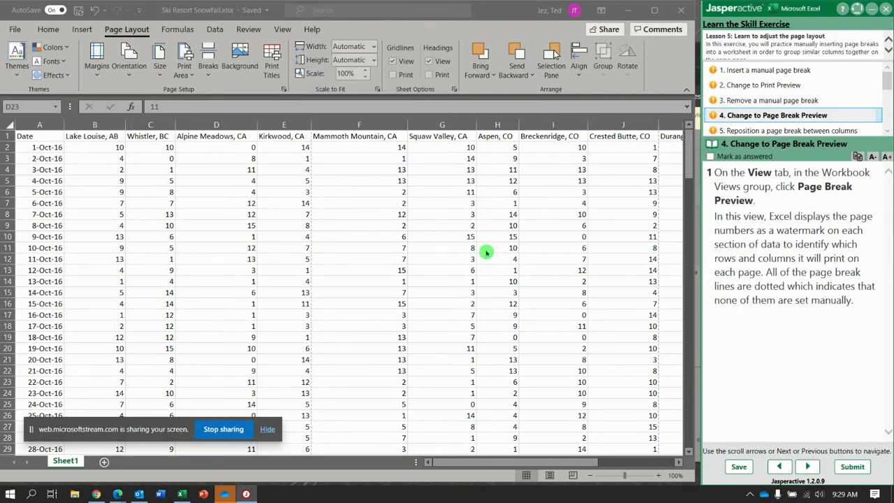
left_click(283, 30)
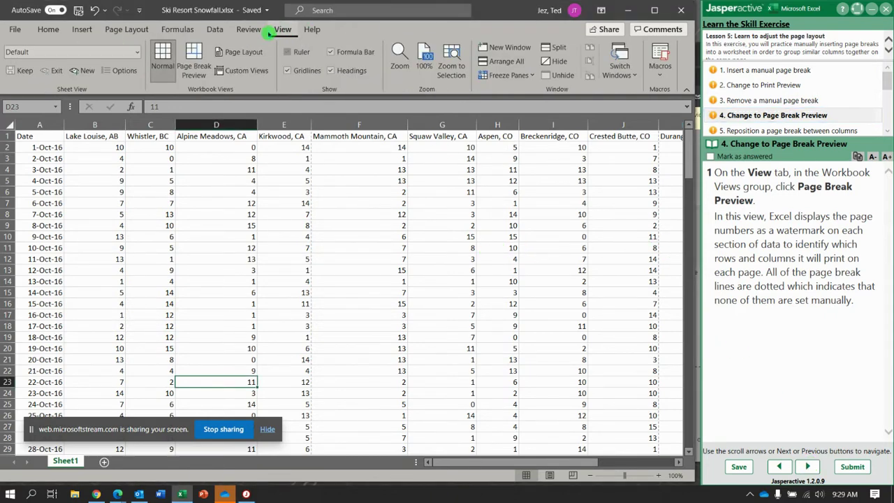
- Switch the snowfall sheet to Page Break Preview, scroll down to view the breaks, and advance the lesson
left_click(199, 63)
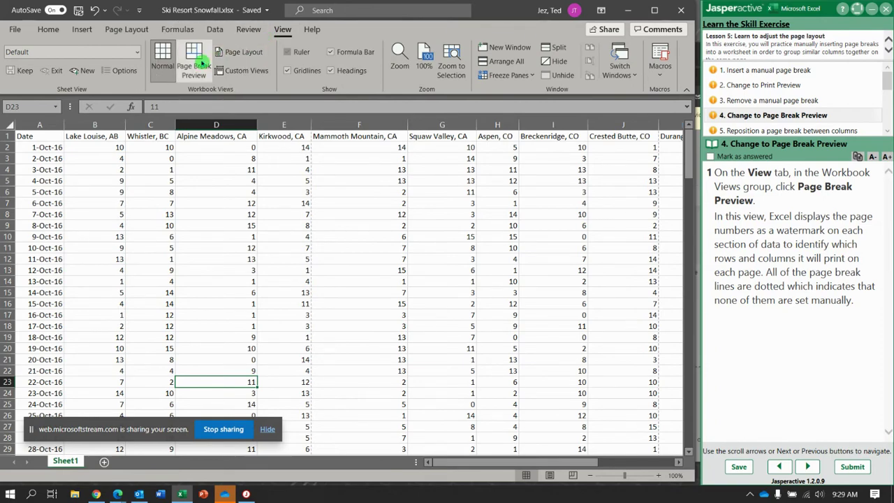
left_click(199, 63)
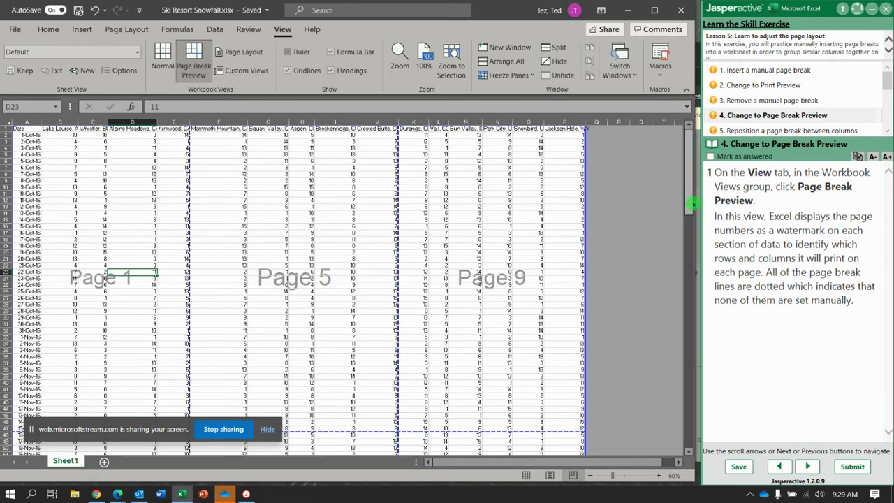
left_click_drag(691, 204, 684, 235)
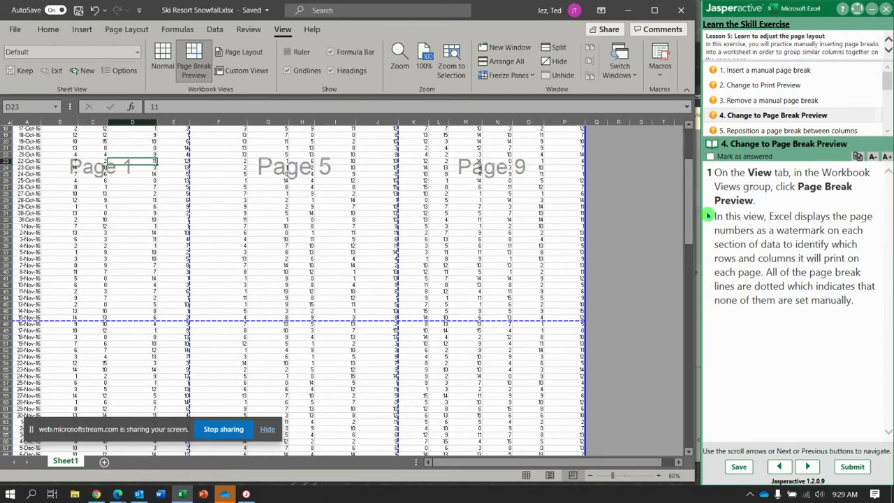
left_click_drag(689, 231, 684, 313)
left_click(809, 468)
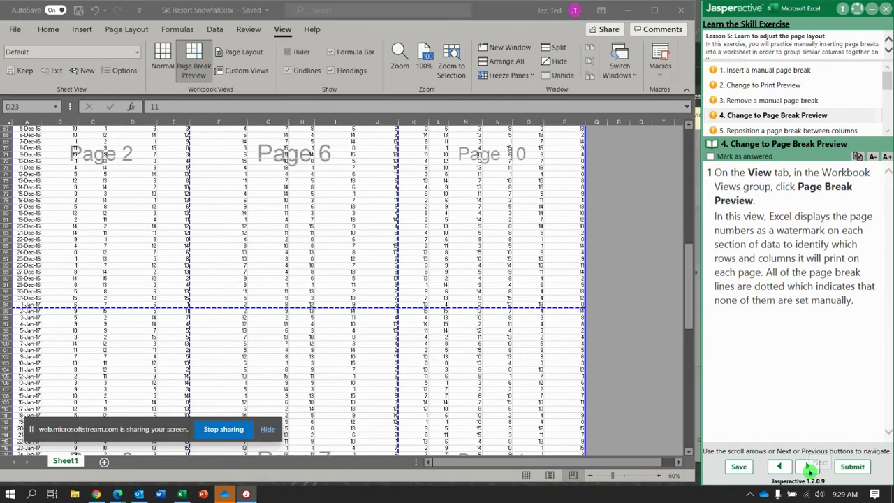
left_click(809, 468)
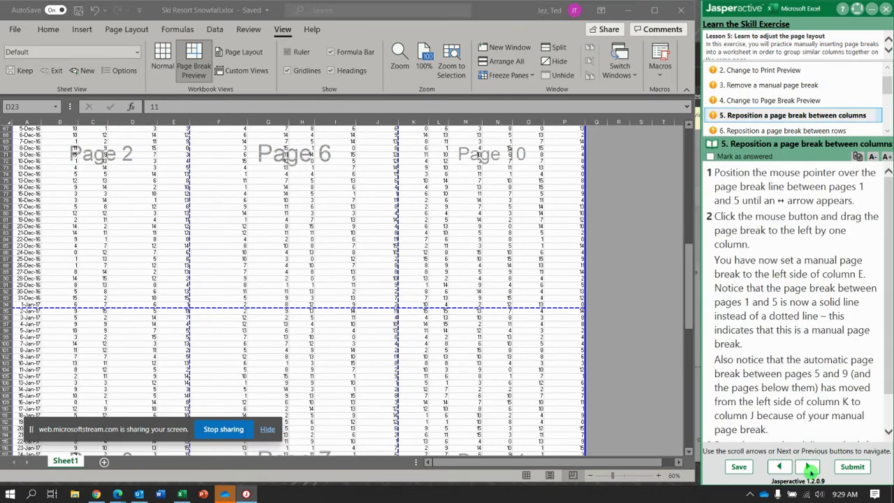
- Drag the break between pages 1 and 5 left one column so Page 1 ends after column D
left_click(688, 289)
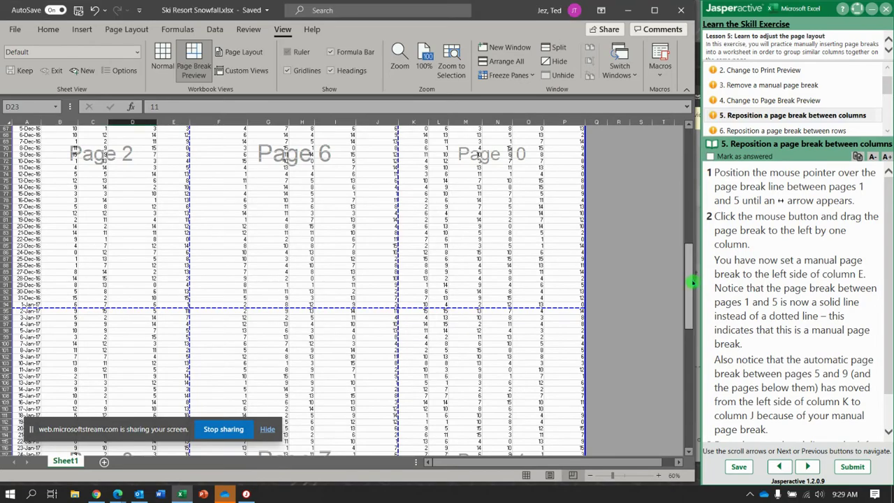
left_click_drag(692, 288, 690, 176)
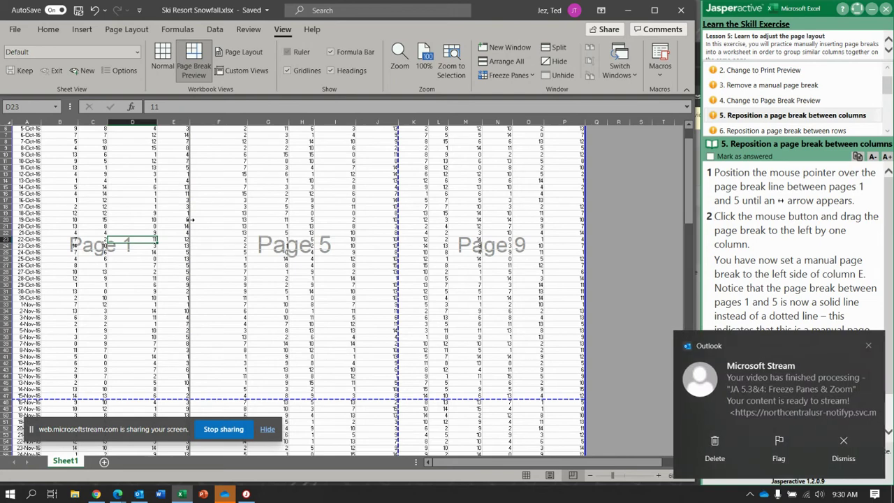
left_click_drag(174, 217, 159, 218)
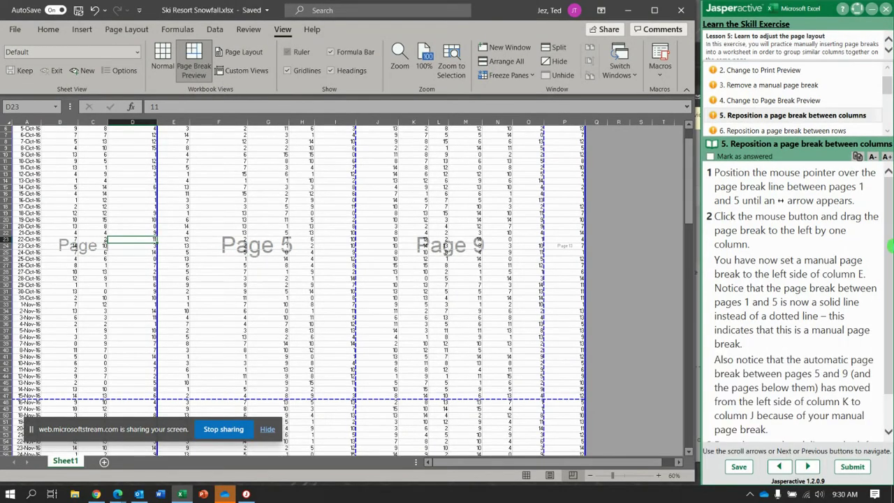
- Move the column J page break two columns left so Page 9 starts at column H
left_click_drag(891, 252, 891, 280)
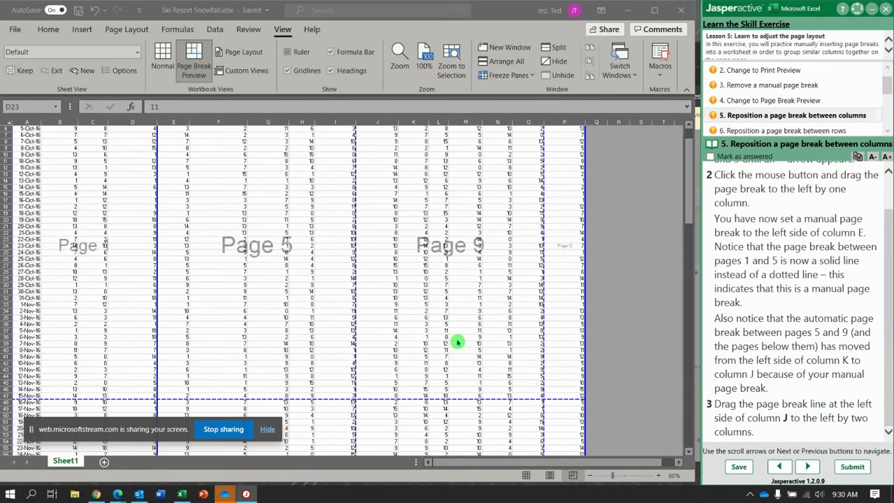
left_click(355, 245)
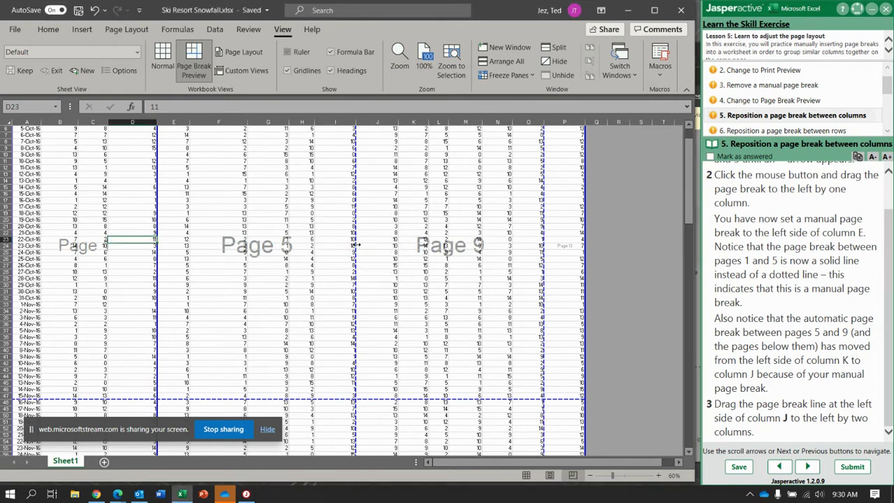
left_click_drag(356, 244, 356, 244)
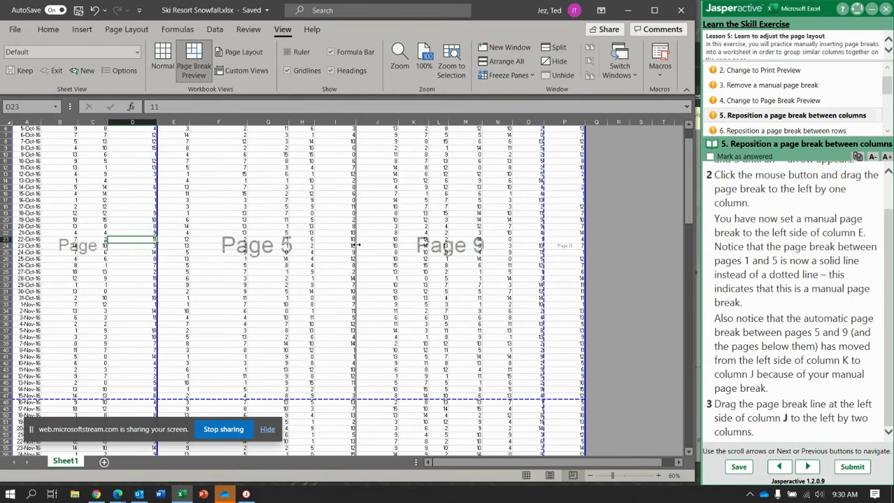
left_click_drag(380, 244, 405, 246)
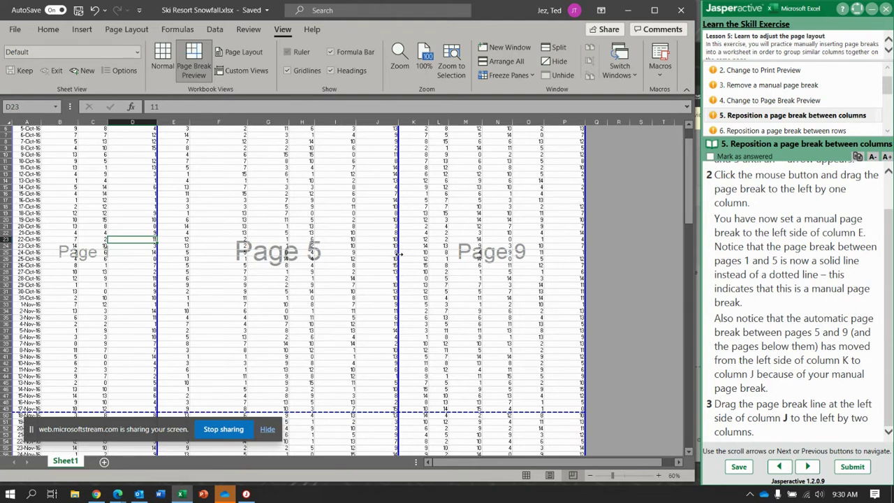
left_click_drag(399, 256, 284, 259)
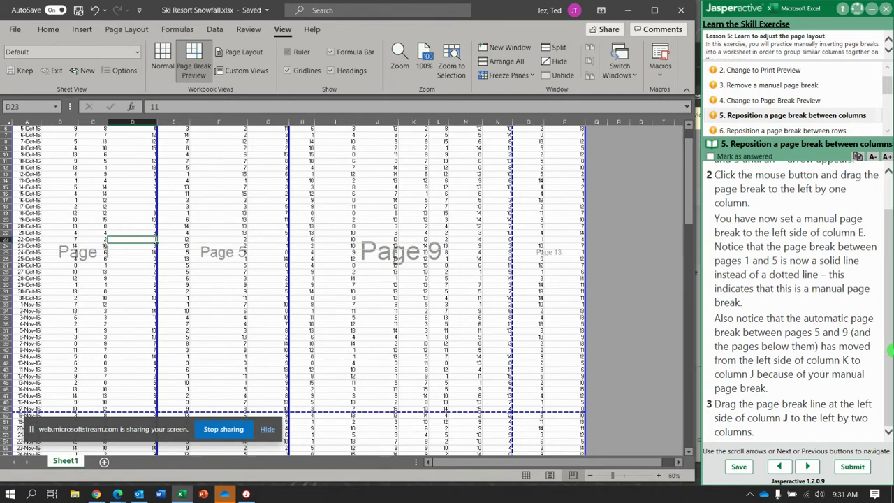
left_click(891, 354)
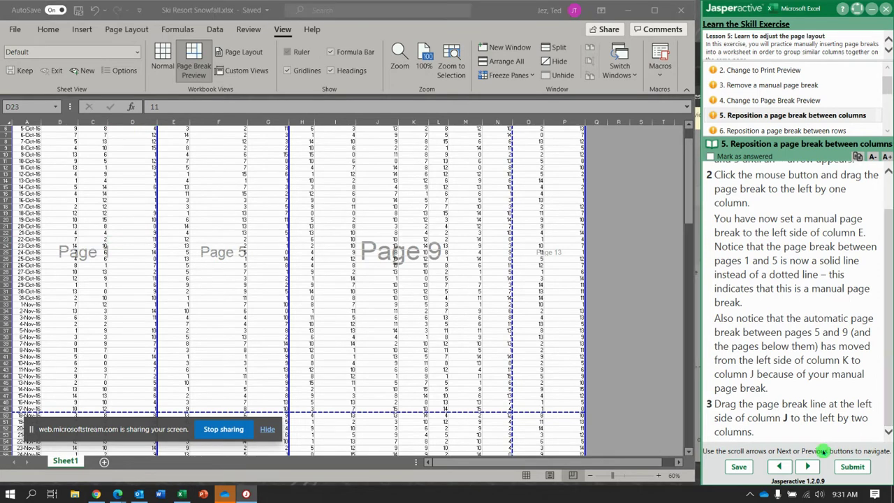
- Drag the horizontal page break from row 48 up to the top of row 33
left_click(808, 469)
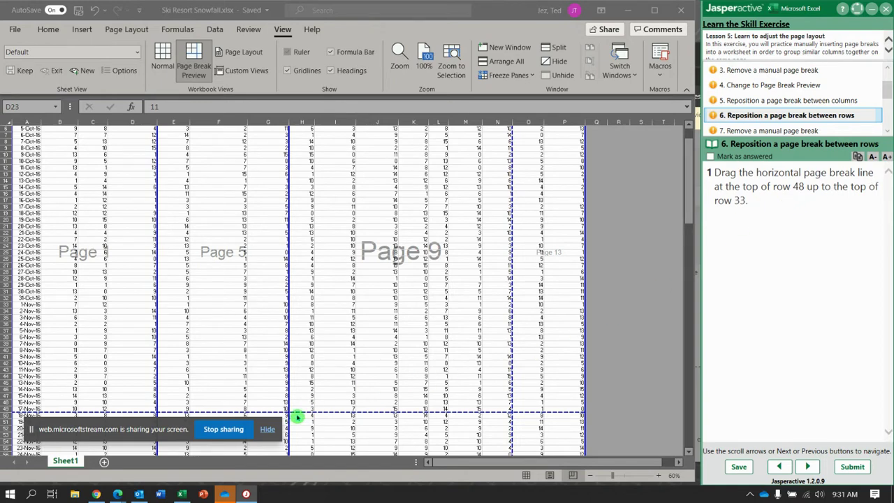
left_click(325, 417)
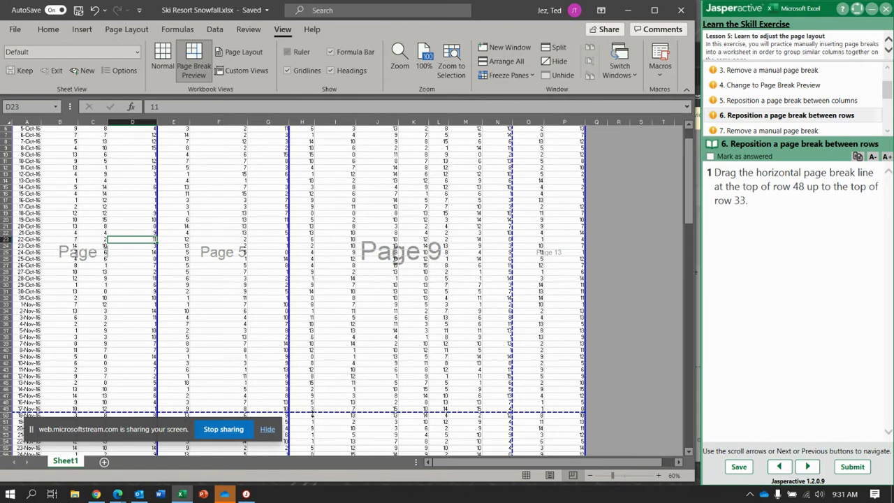
left_click_drag(312, 414, 313, 415)
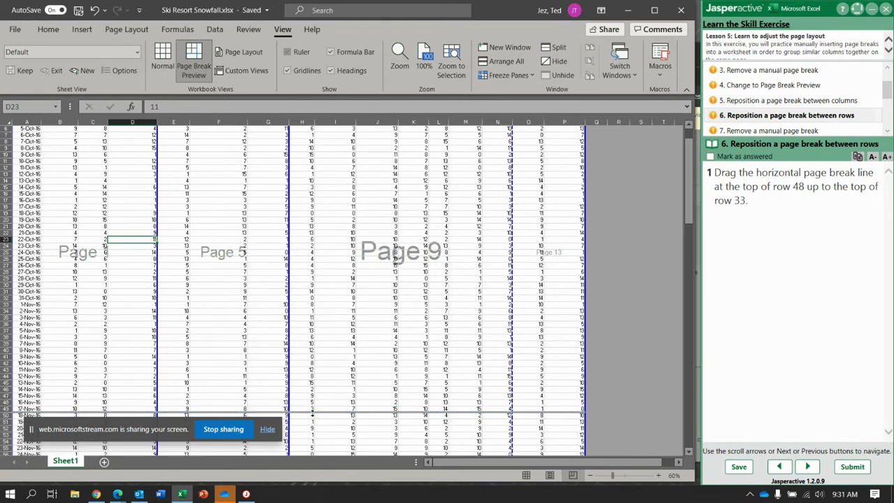
left_click_drag(312, 414, 309, 302)
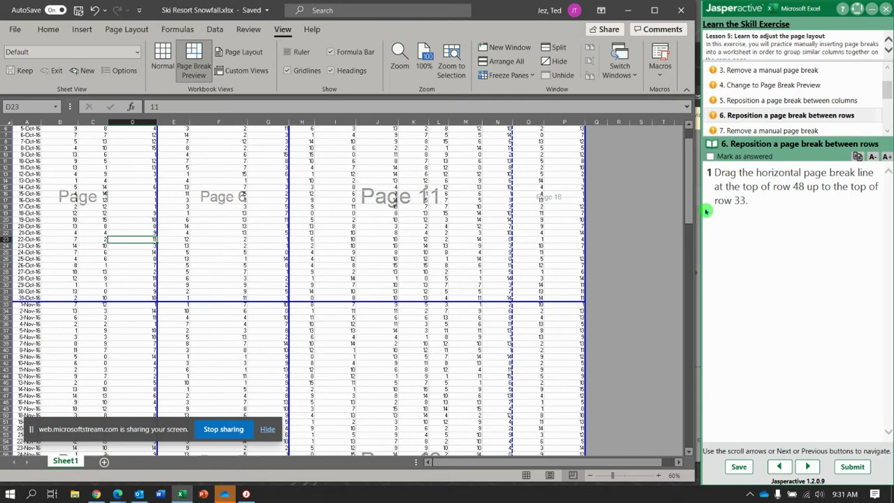
left_click(809, 468)
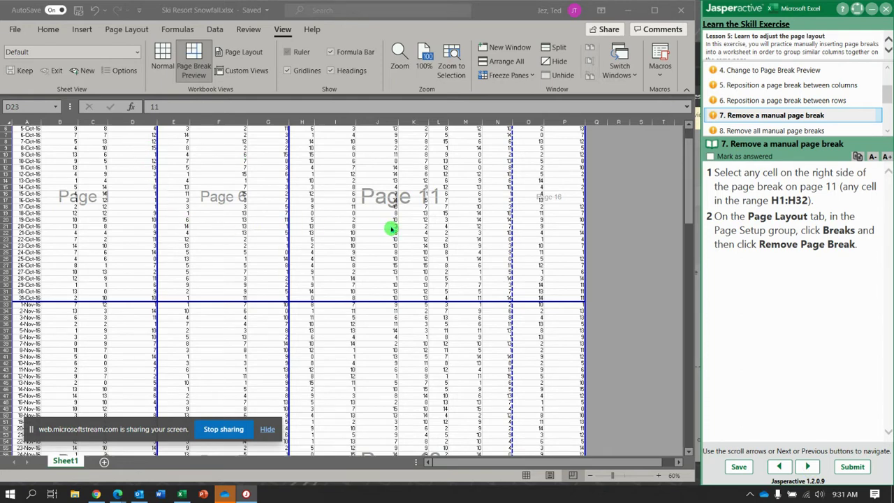
- Select cell H19 and remove the manual page break before column H using Breaks > Remove Page Break
left_click(303, 214)
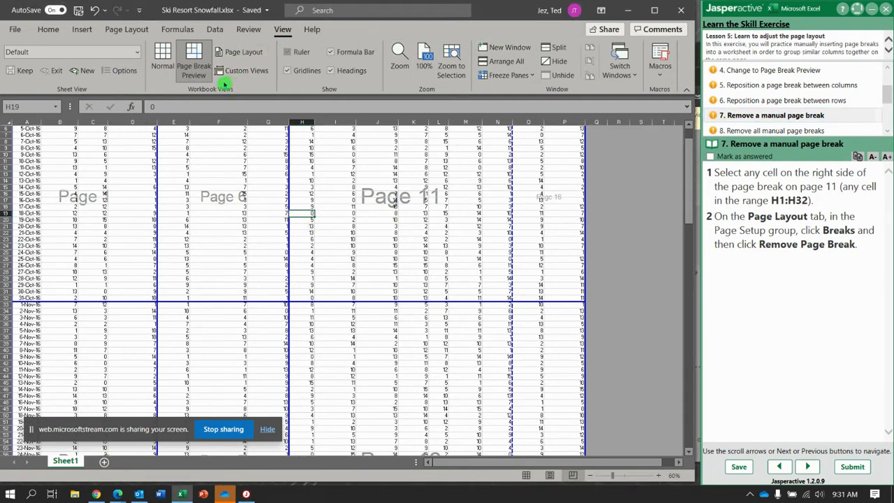
left_click(116, 29)
left_click(208, 70)
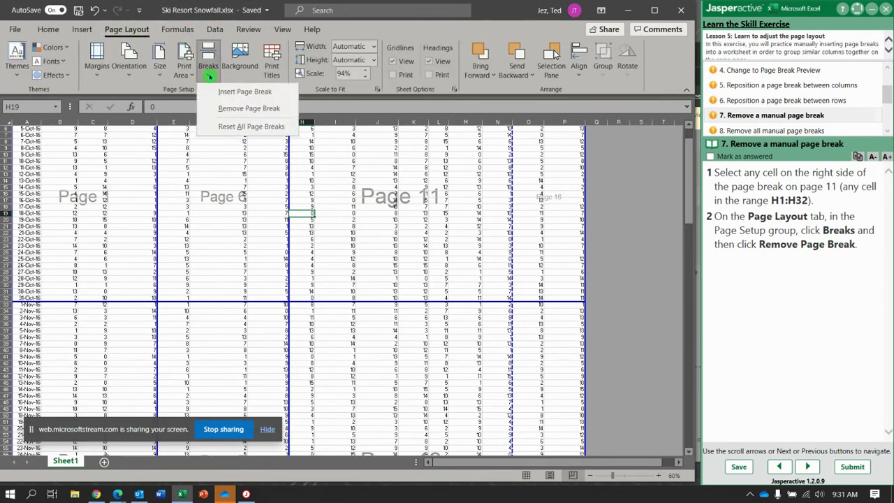
left_click(234, 110)
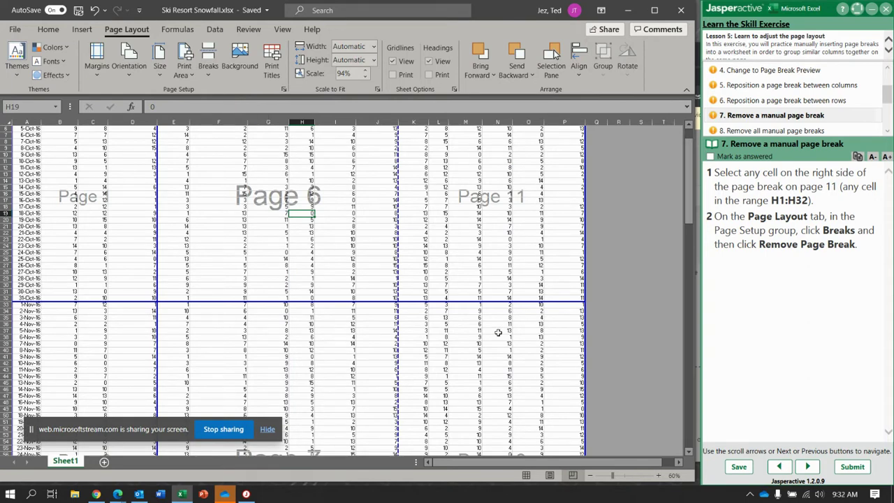
left_click(811, 468)
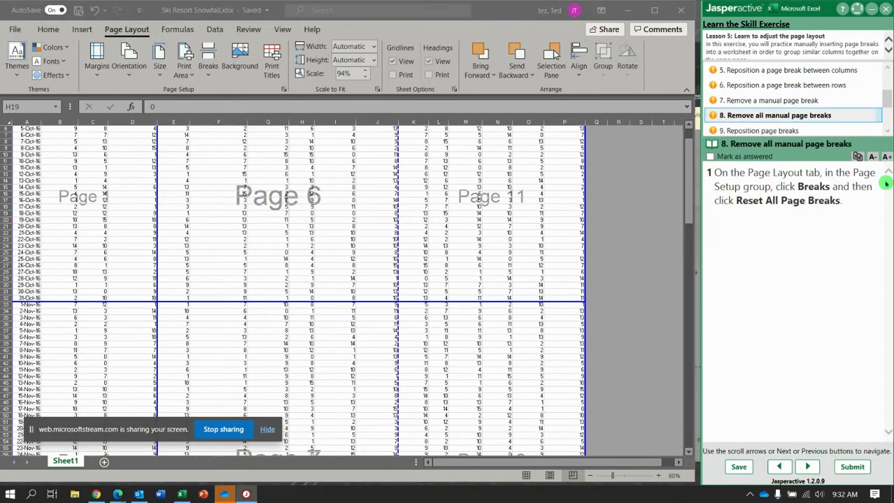
- Choose Breaks > Reset All Page Breaks to clear every manual page break
left_click(889, 131)
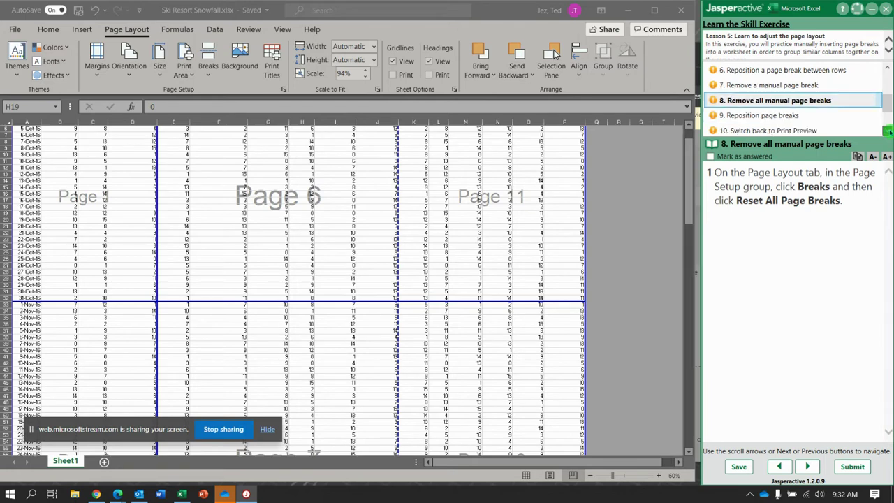
left_click(888, 132)
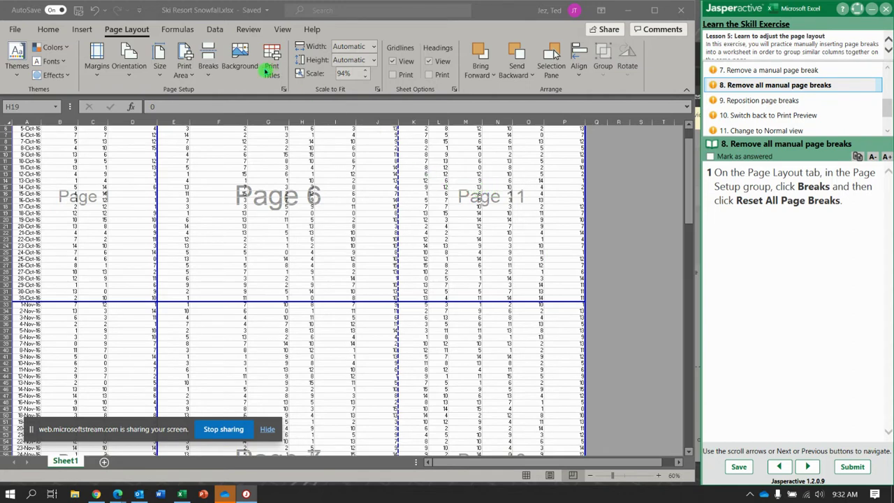
left_click(208, 70)
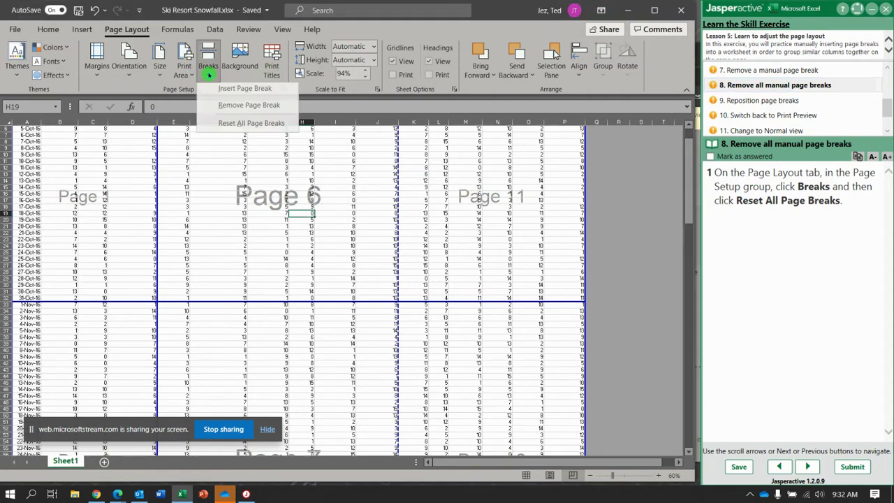
left_click(233, 127)
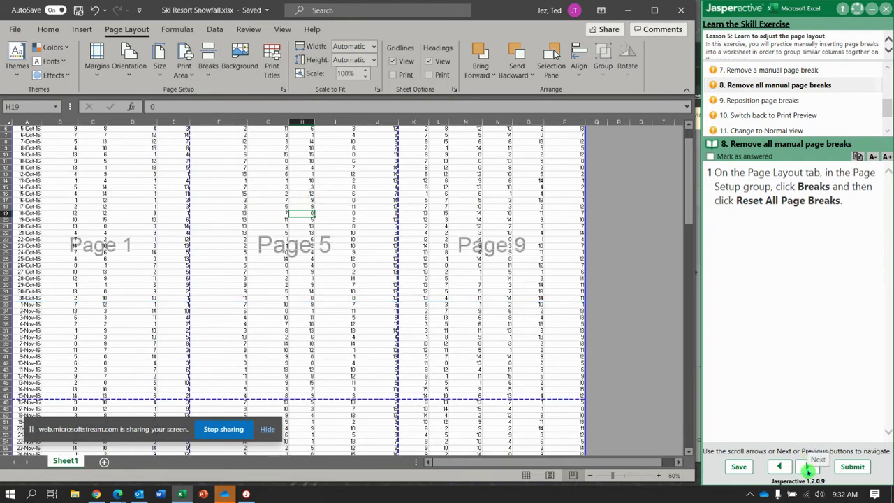
- Move the column F page break to column H and the column P break one column right
left_click(807, 469)
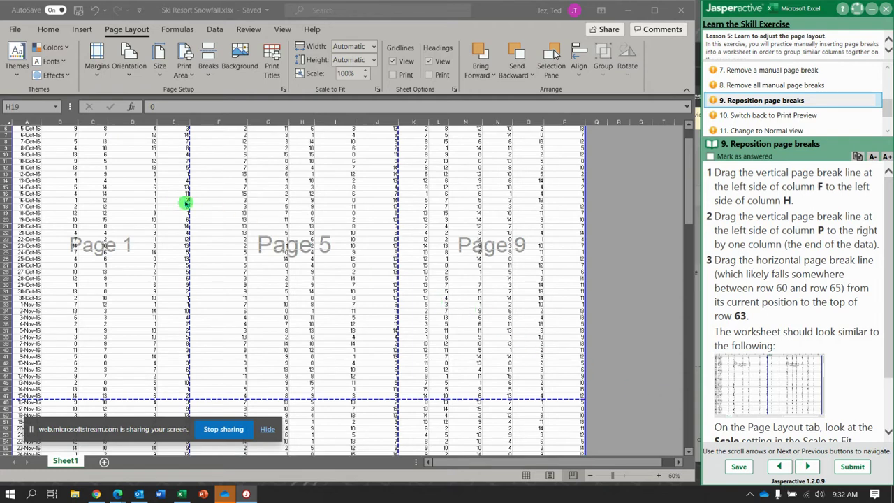
left_click(205, 255)
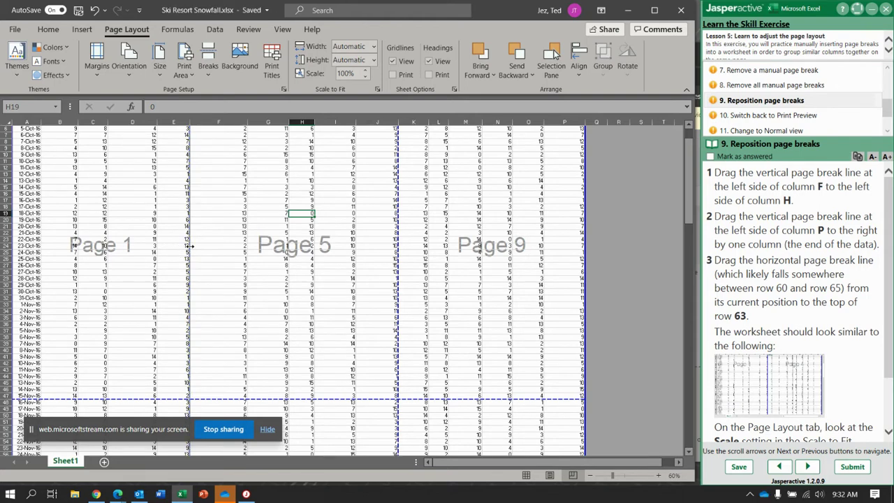
left_click_drag(207, 247, 281, 242)
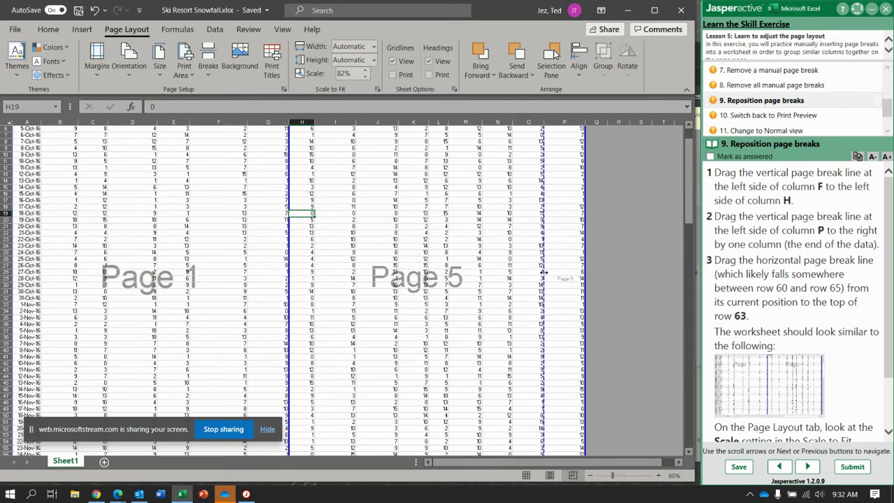
left_click_drag(544, 278, 582, 274)
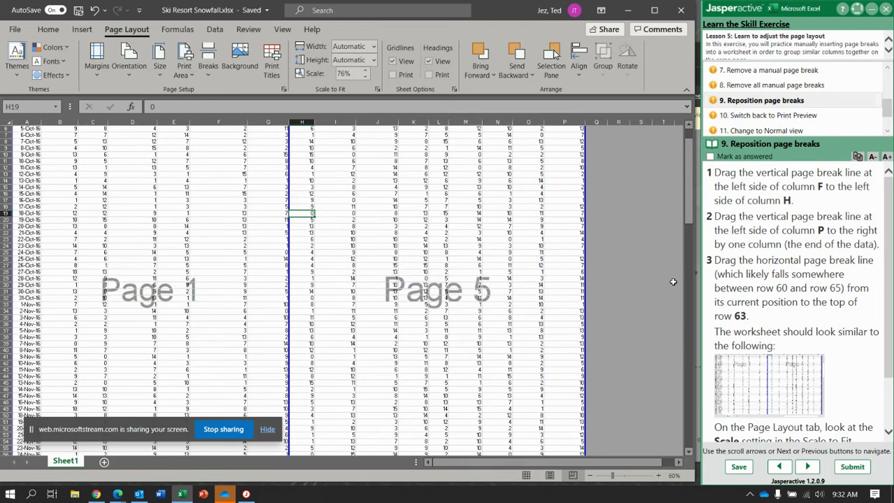
- Move the horizontal page break down to the top of row 63
left_click_drag(689, 214, 708, 426)
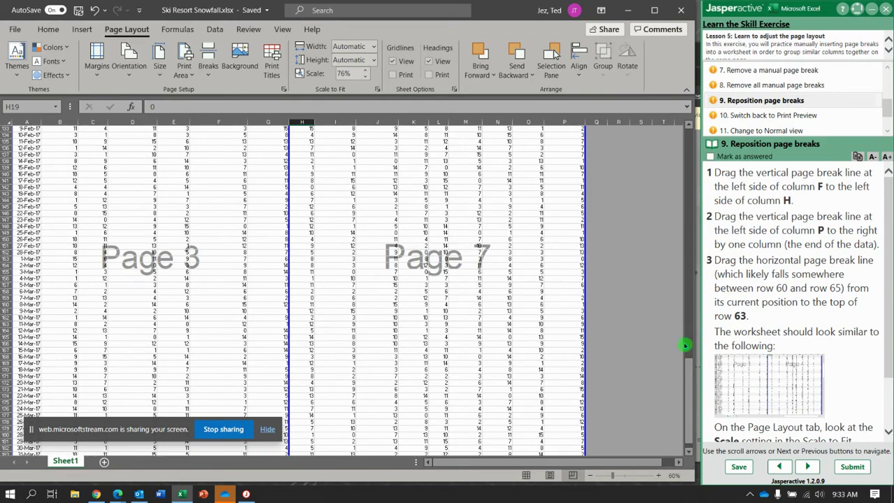
left_click_drag(687, 365, 681, 248)
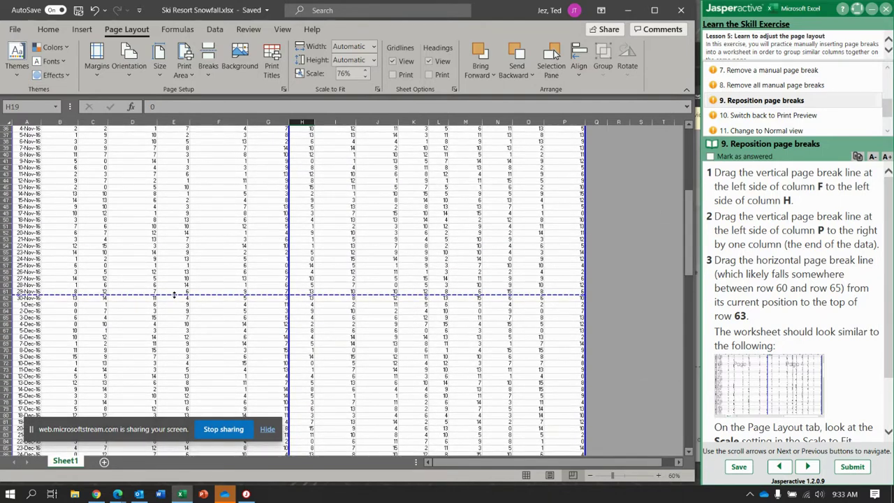
left_click_drag(174, 294, 173, 303)
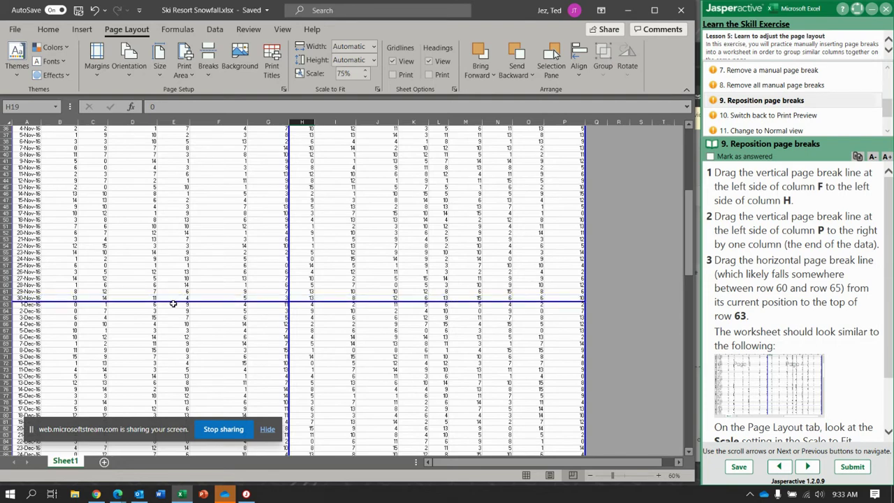
left_click(891, 326)
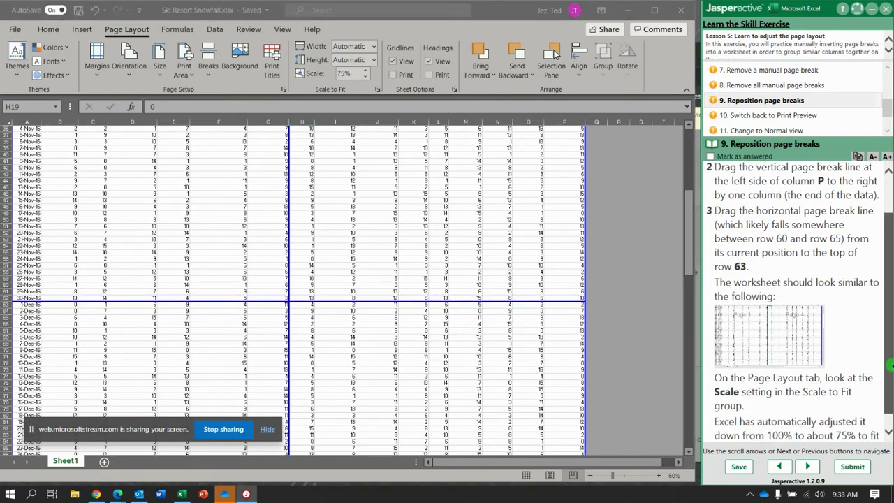
left_click(692, 255)
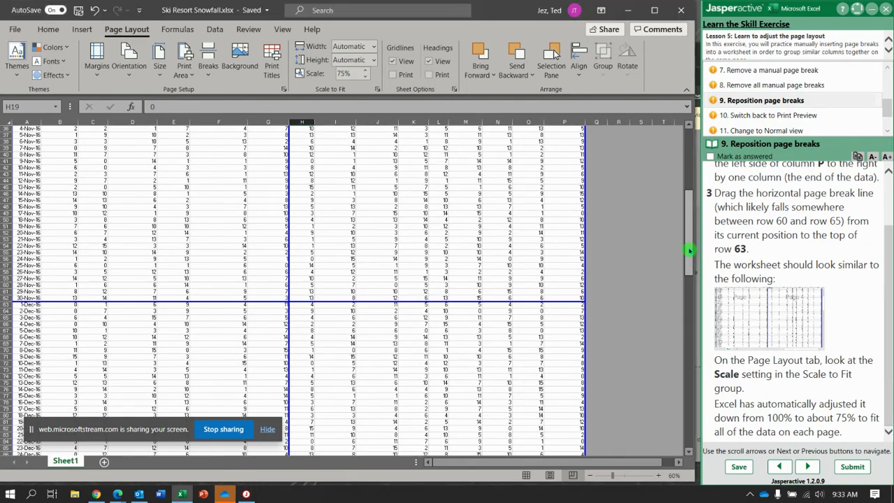
left_click_drag(690, 250, 690, 227)
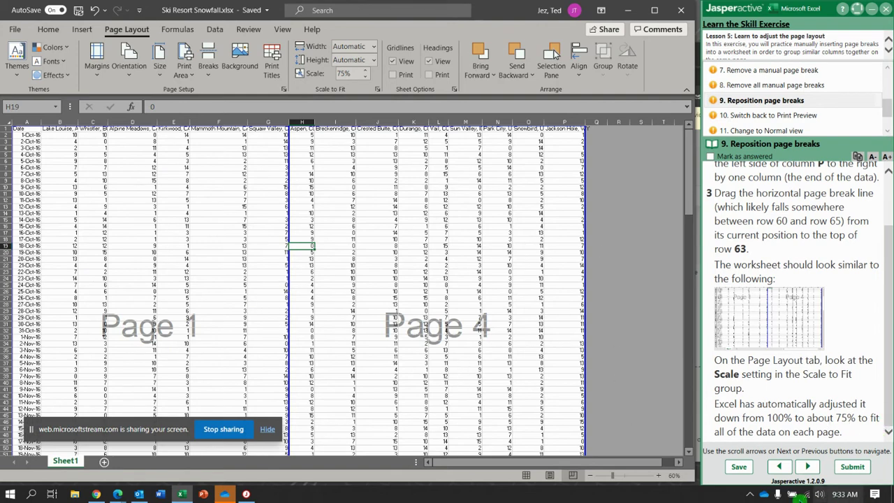
- Open the File > Print preview of the snowfall worksheet
left_click(807, 467)
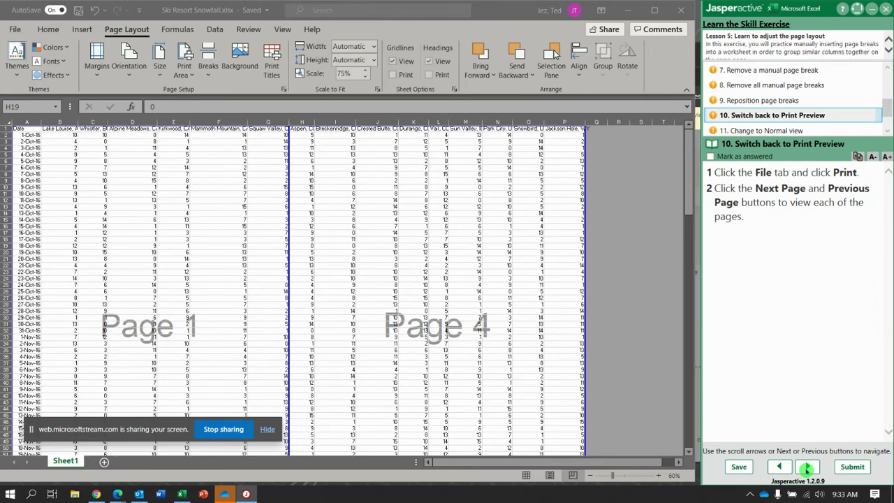
left_click(15, 29)
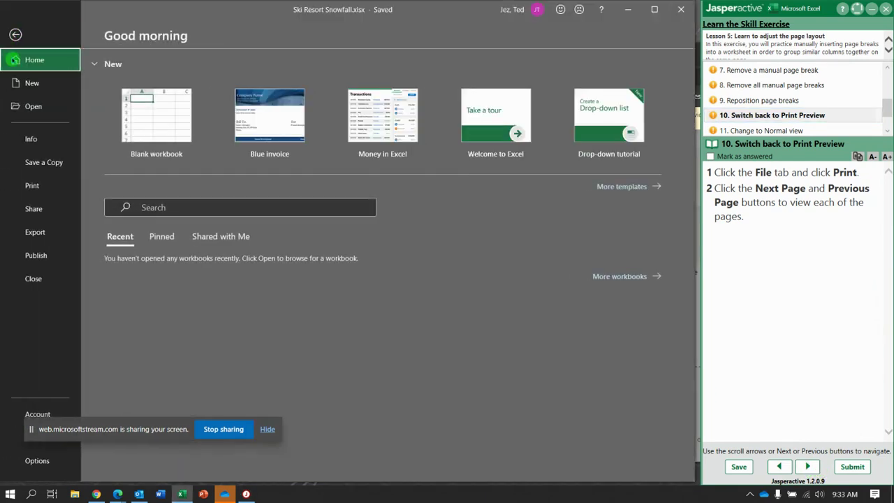
left_click(29, 186)
- Page forward through the preview to page 6, then back to page 1
left_click(338, 474)
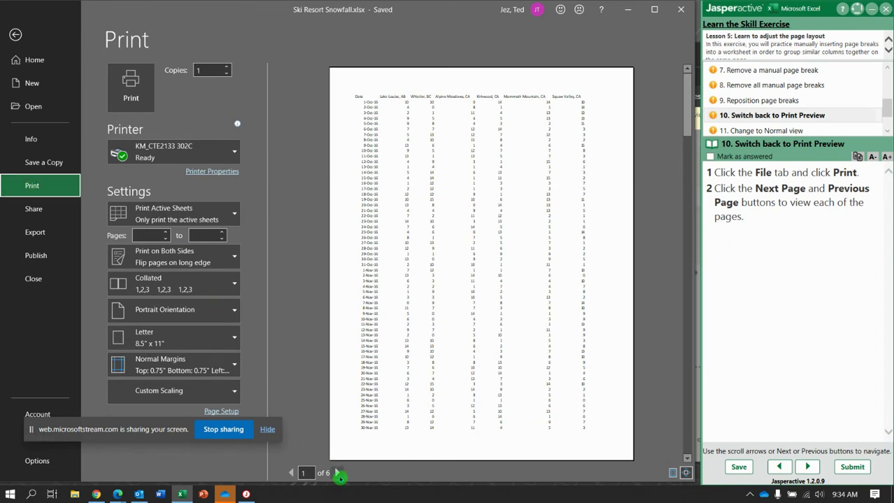
left_click(338, 474)
left_click(338, 474)
left_click(337, 474)
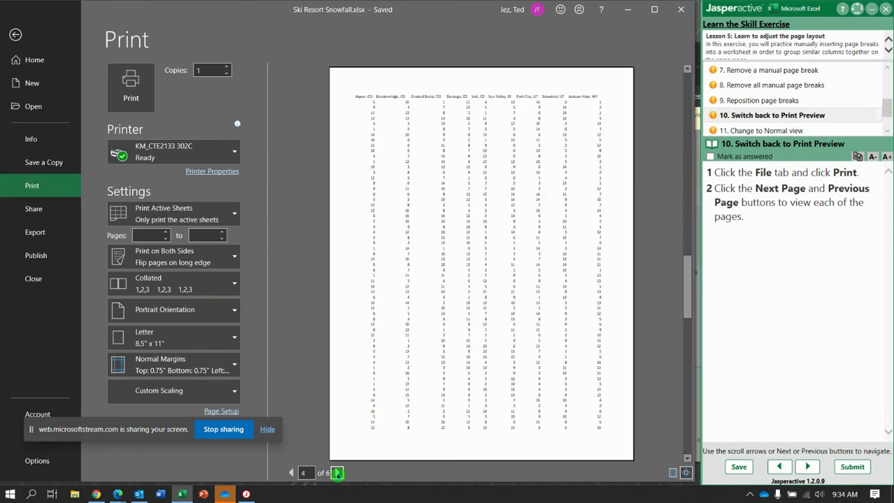
left_click(337, 474)
left_click(337, 474)
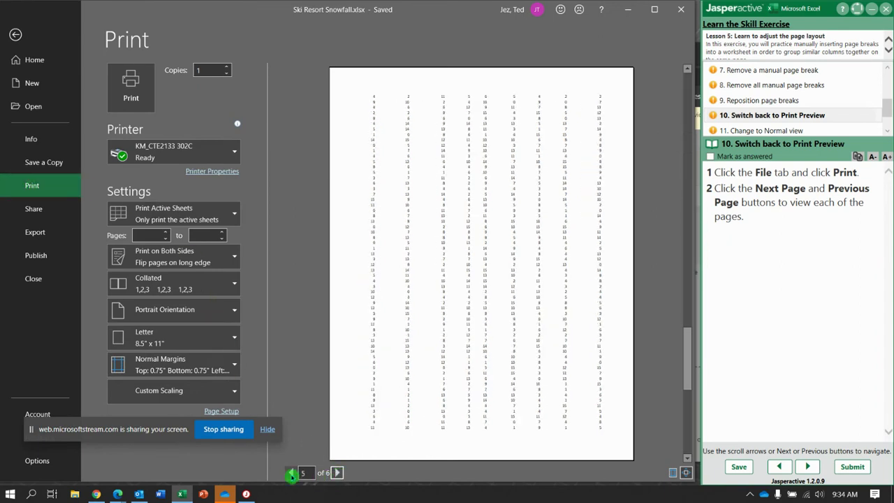
double_click(291, 473)
double_click(291, 473)
left_click(292, 473)
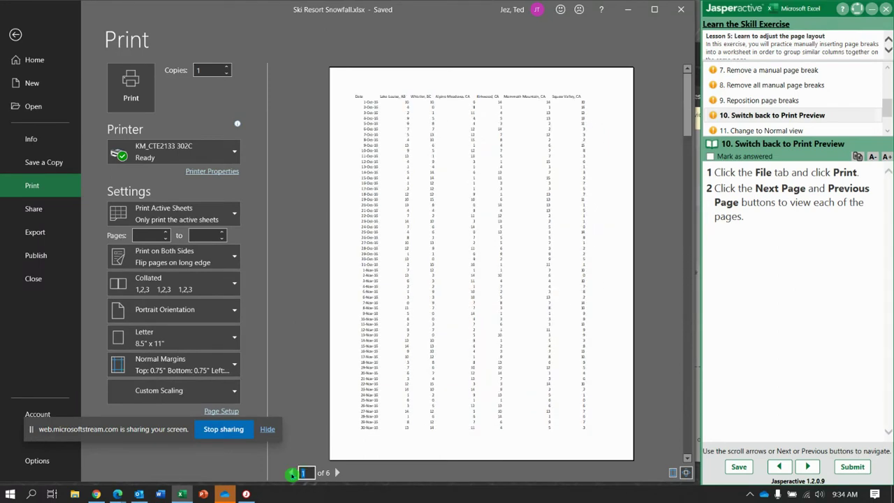
left_click(811, 467)
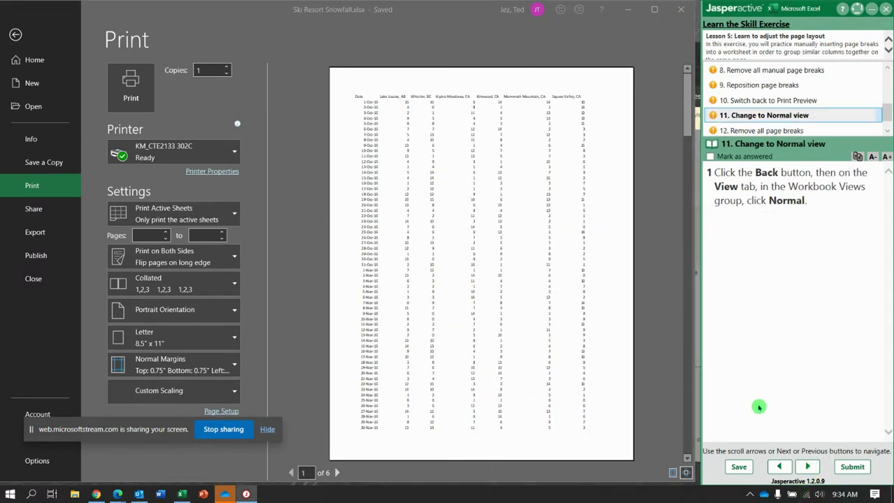
- Leave the print preview and return the sheet to Normal view
left_click(17, 36)
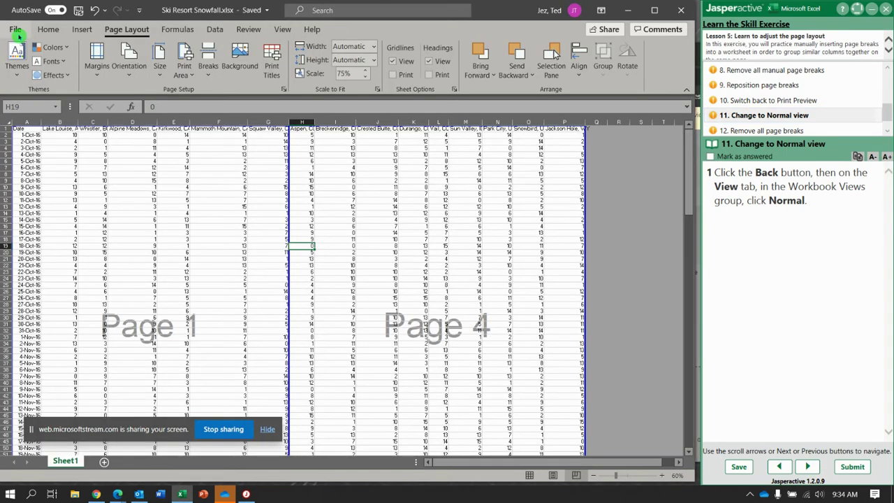
left_click(282, 29)
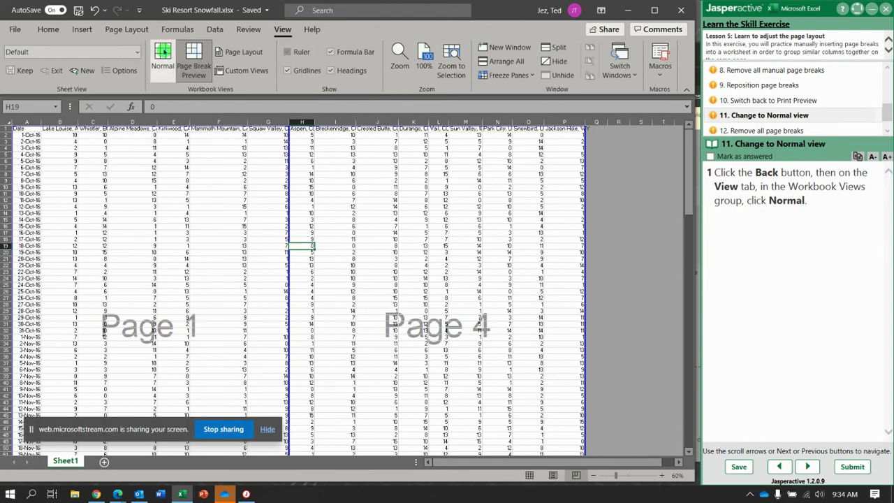
left_click(163, 55)
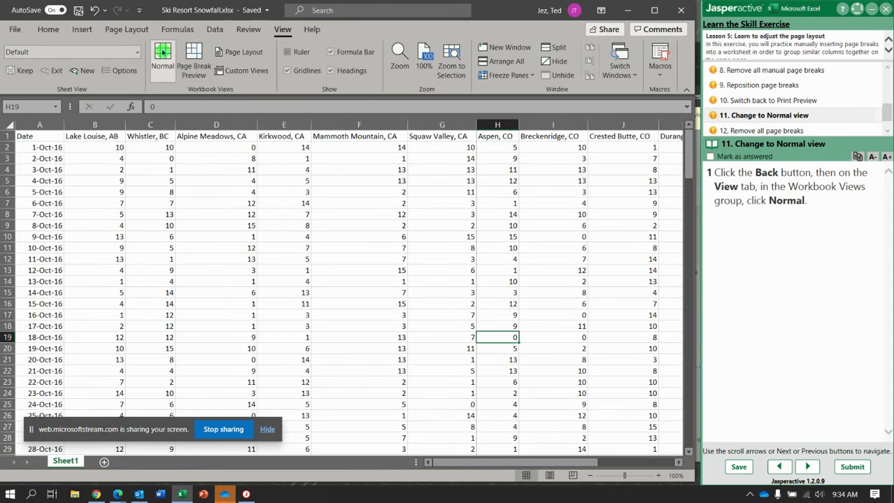
left_click(809, 467)
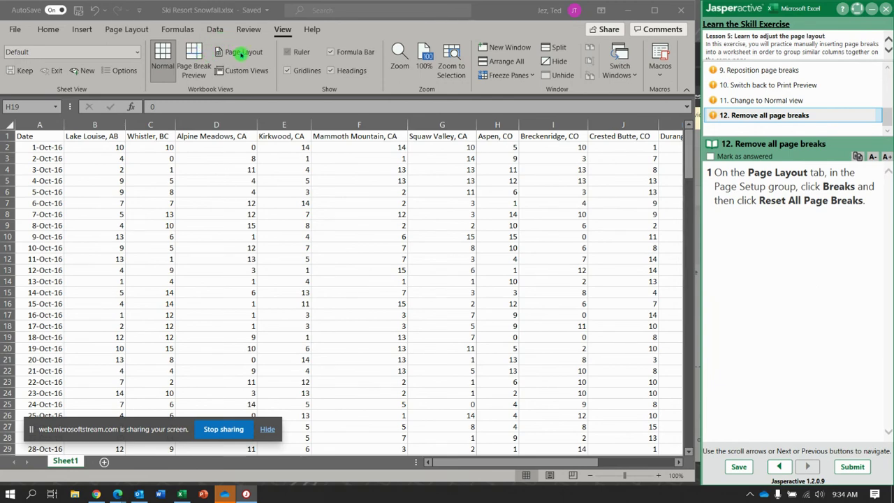
- Reset all page breaks from Page Layout > Breaks, restoring 100% scale
left_click(129, 28)
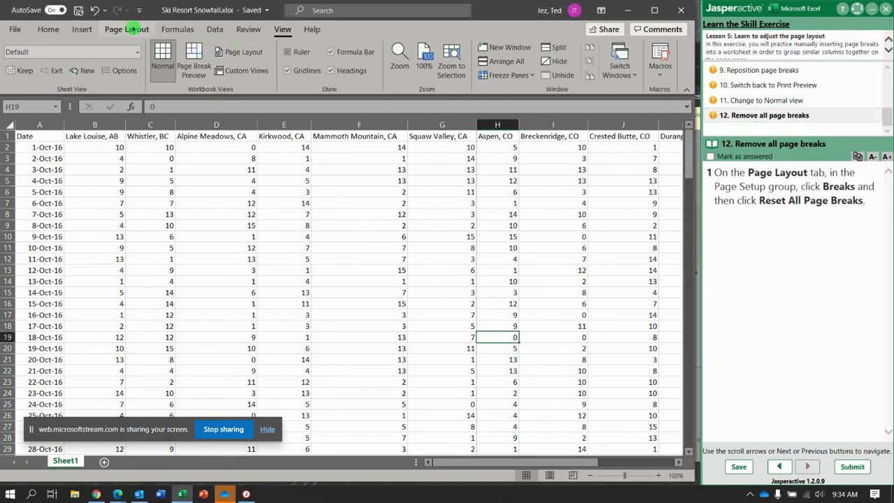
left_click(212, 75)
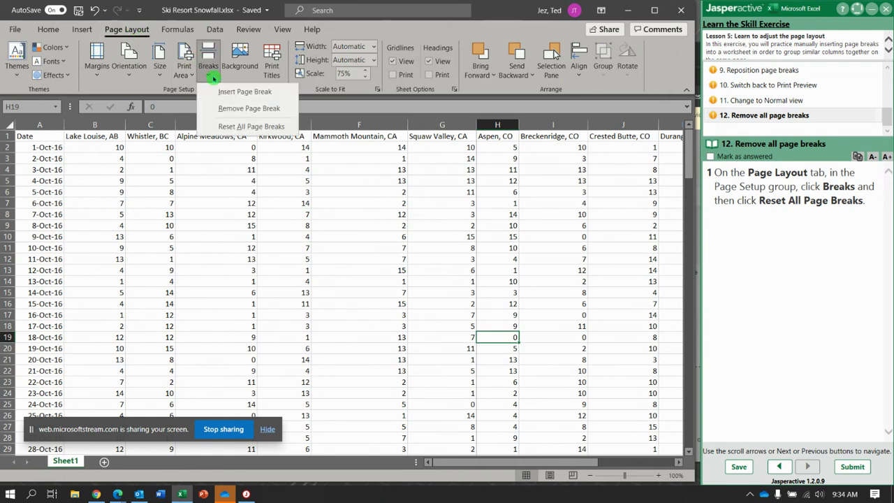
left_click(243, 129)
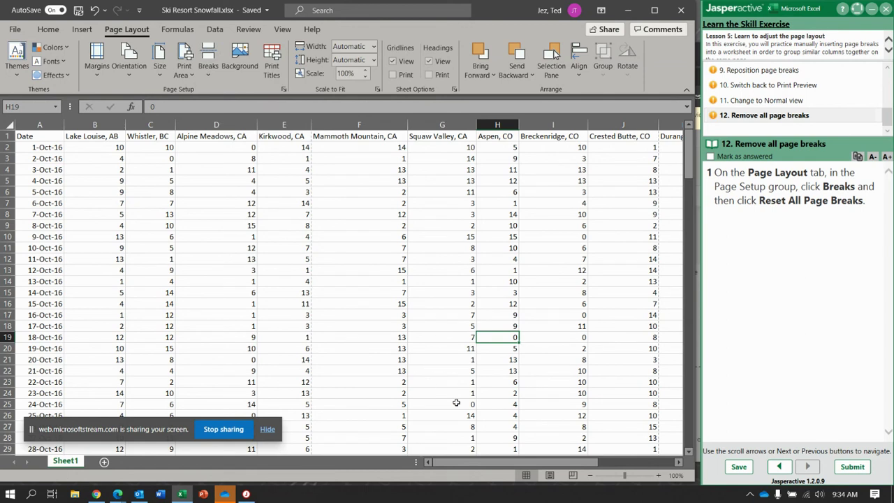
left_click(652, 415)
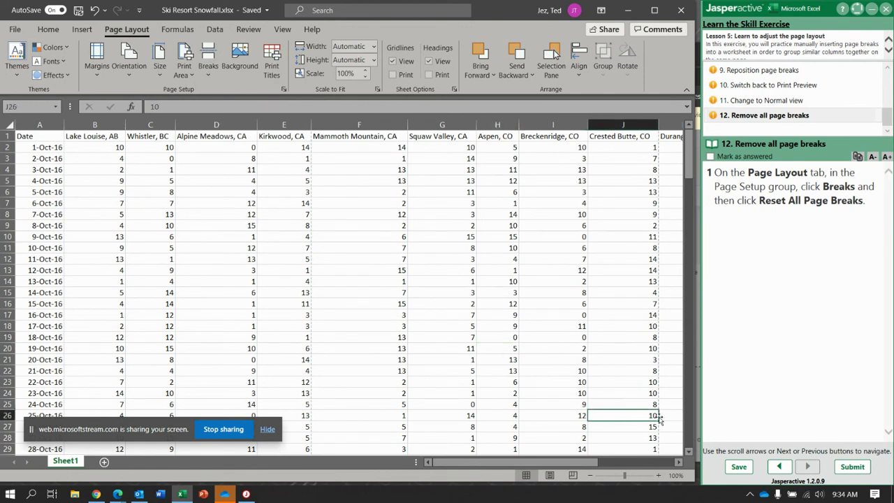
- Submit the exercise results, scoring 12 of 12 at 100%, and return to Jasperactive
left_click(861, 468)
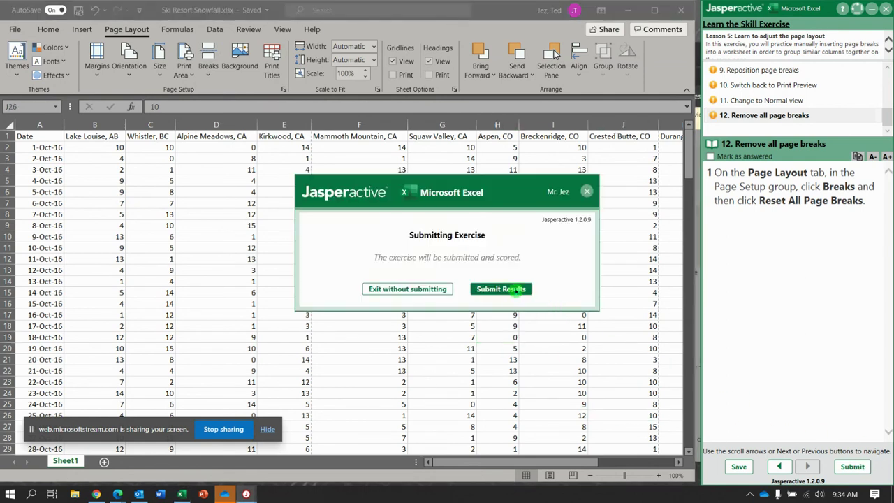
left_click(516, 291)
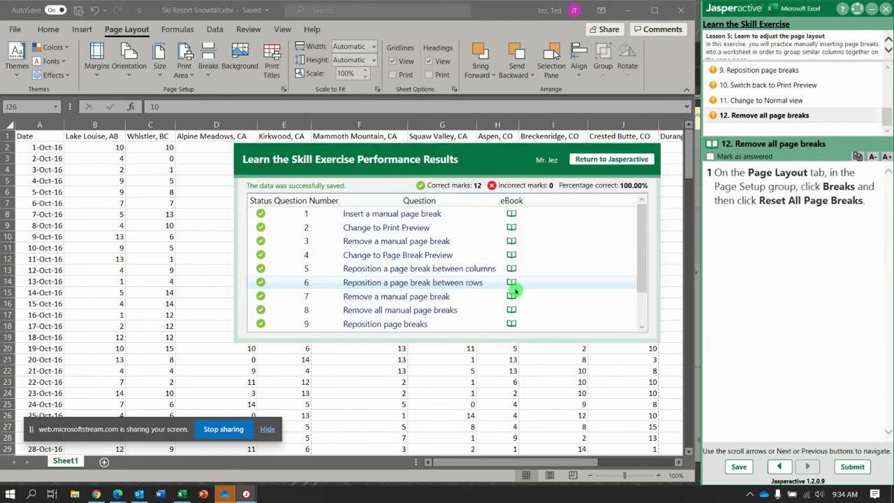
left_click(612, 159)
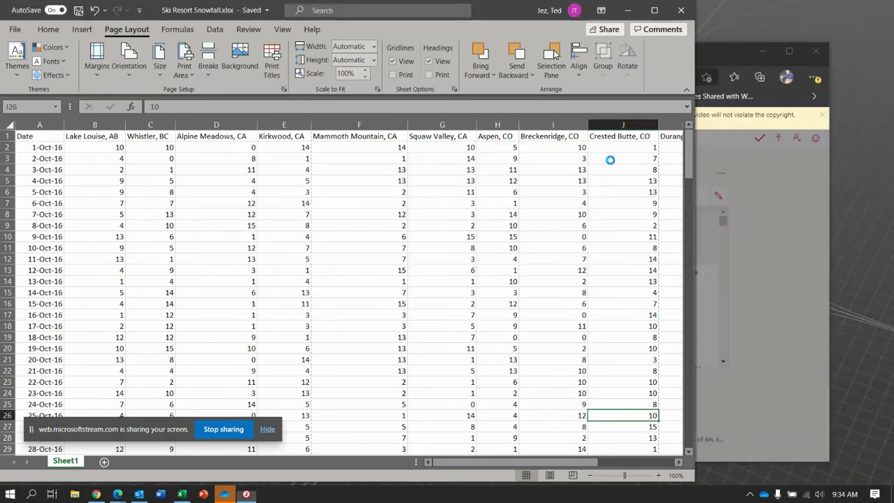